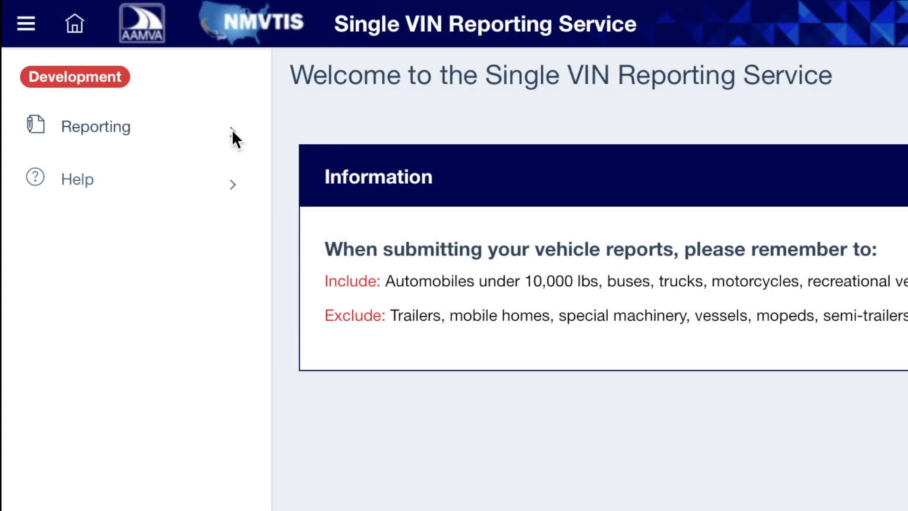
Open the form for a new vehicle report and try creating the report
left_click(232, 135)
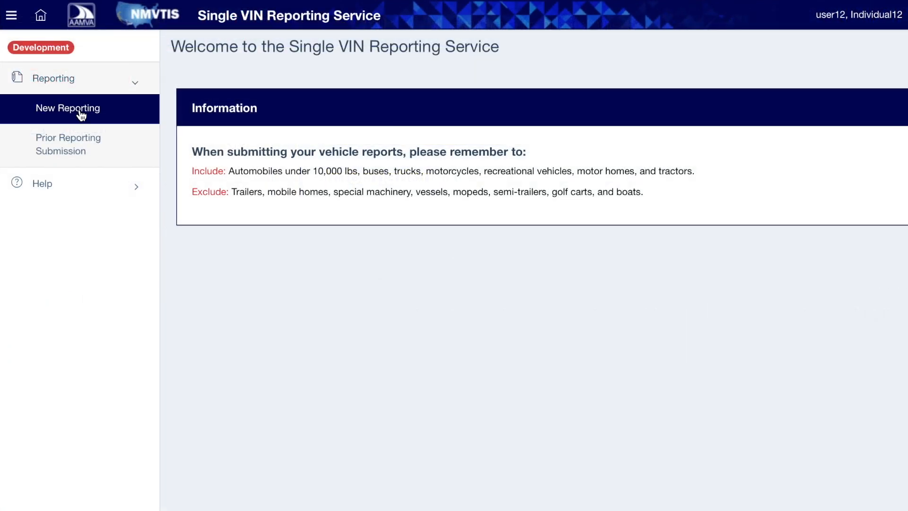
left_click(80, 111)
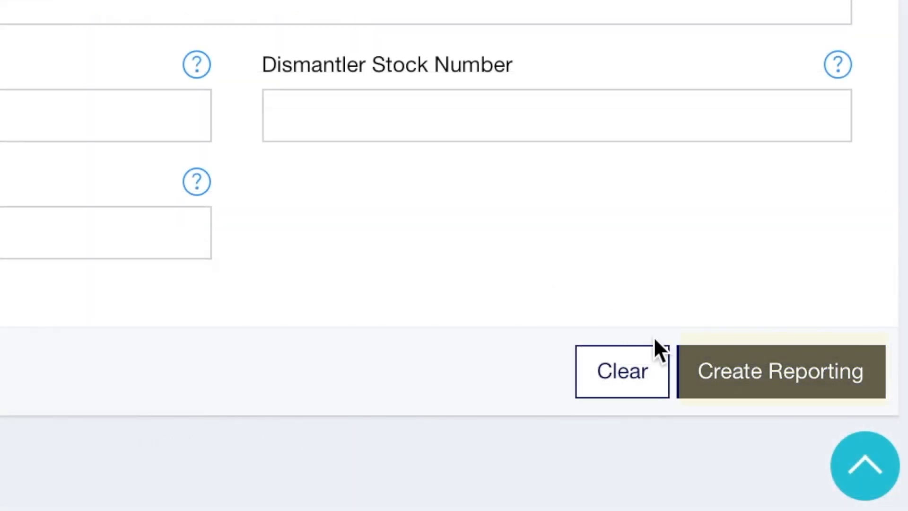
left_click(741, 391)
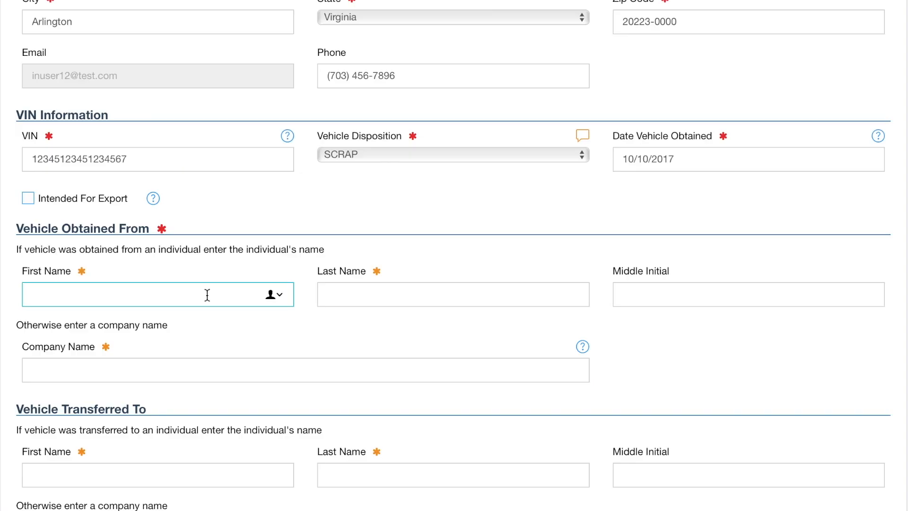
Fill in the Vehicle Obtained From section with the individual's first name, last name and middle initial, plus the company name Vehicle Company
type("Joe")
key("Tab")
type("smith")
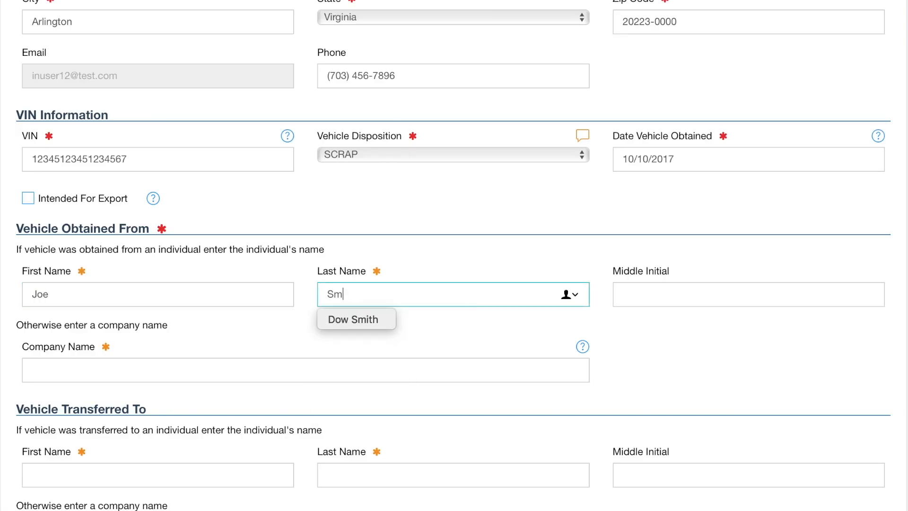
left_click(698, 303)
type("E")
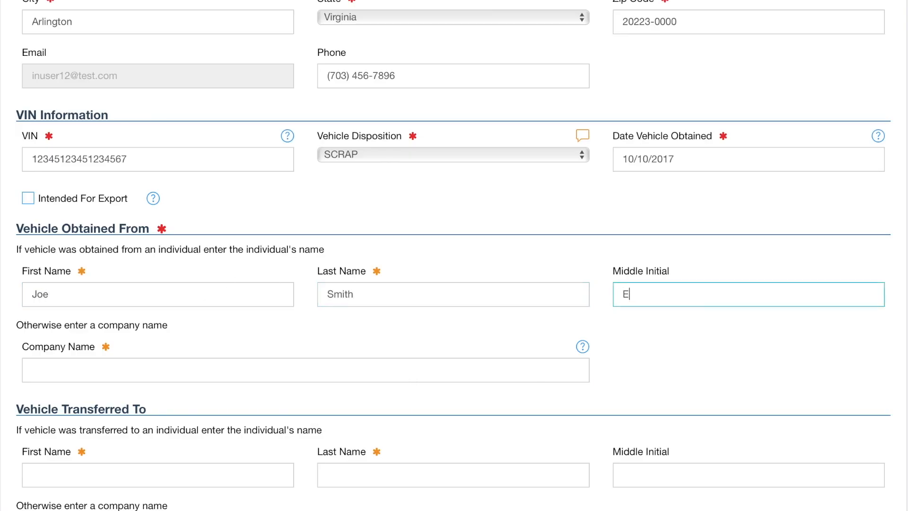
left_click(313, 367)
type("Vehicle Company")
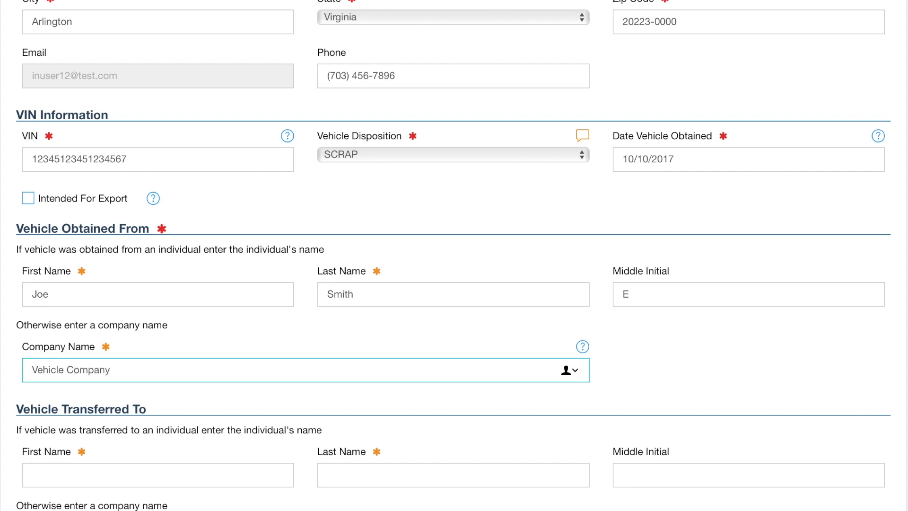
Submit the new vehicle report and certify that its VIN is correct
scroll(317, 364, "down", 5)
scroll(321, 349, "down", 4)
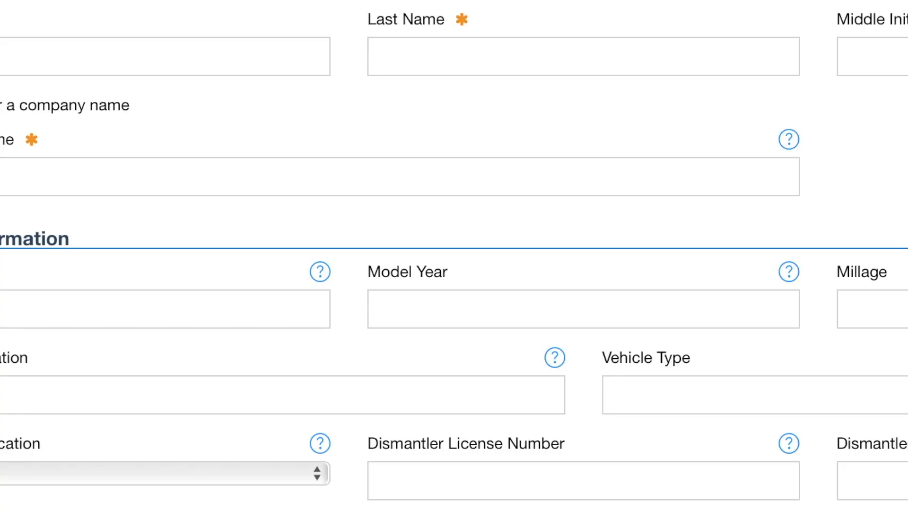
left_click(833, 435)
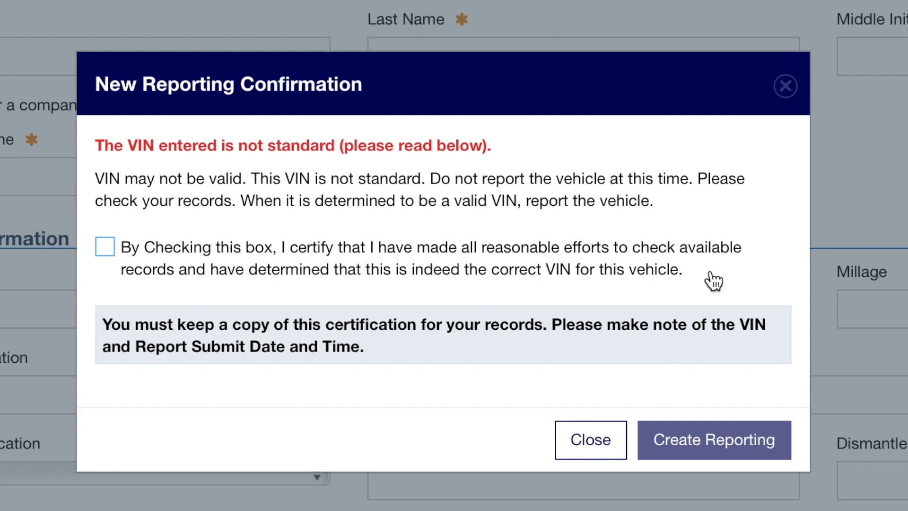
left_click(108, 250)
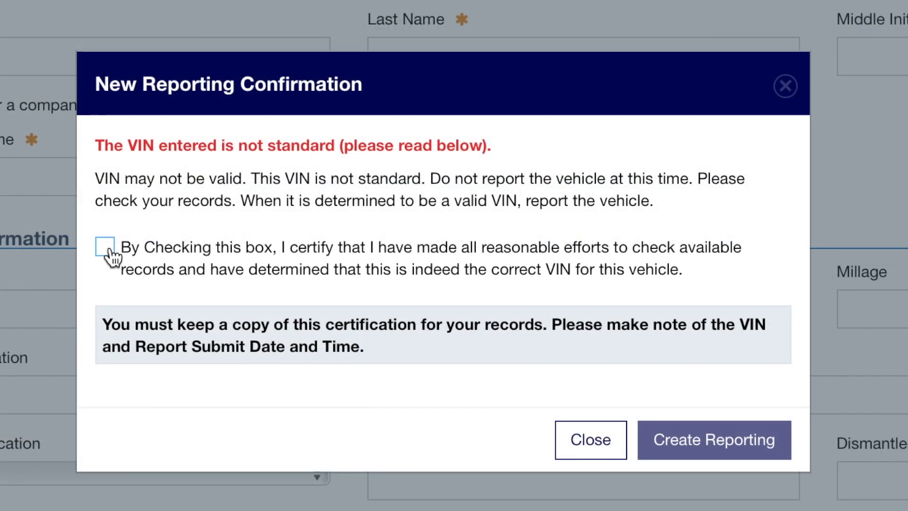
left_click(105, 246)
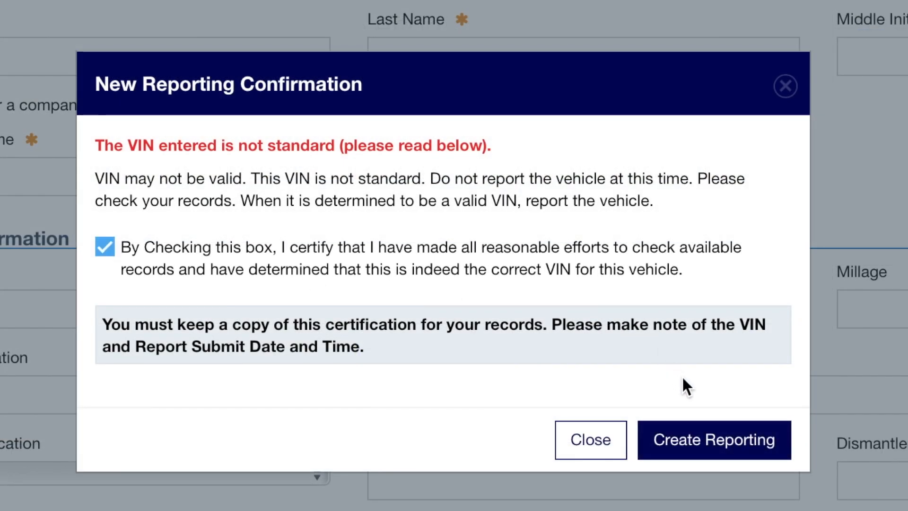
left_click(712, 443)
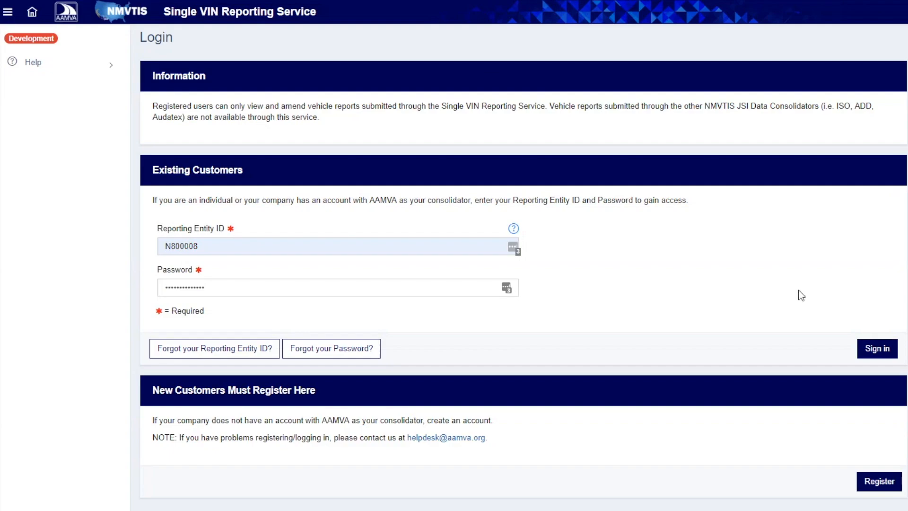
Sign in as an existing customer and list the prior reporting submissions from the last 6 months
left_click(885, 353)
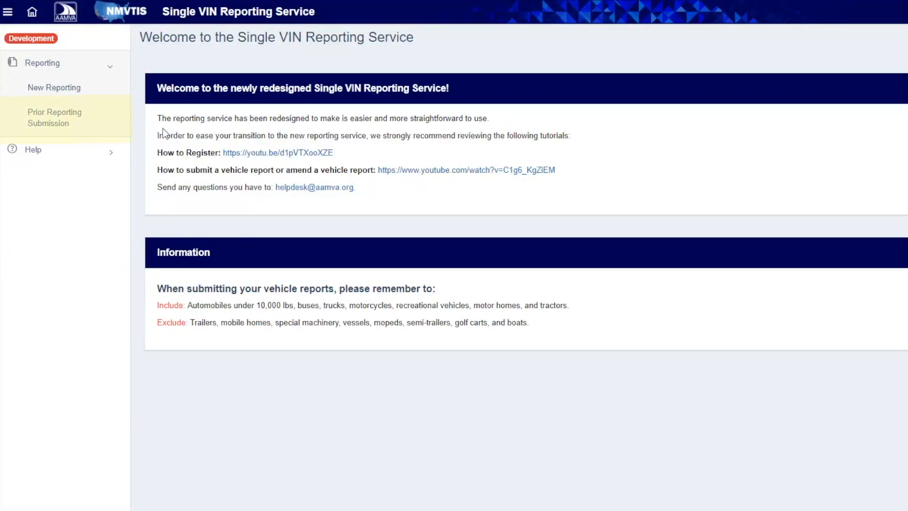
left_click(69, 124)
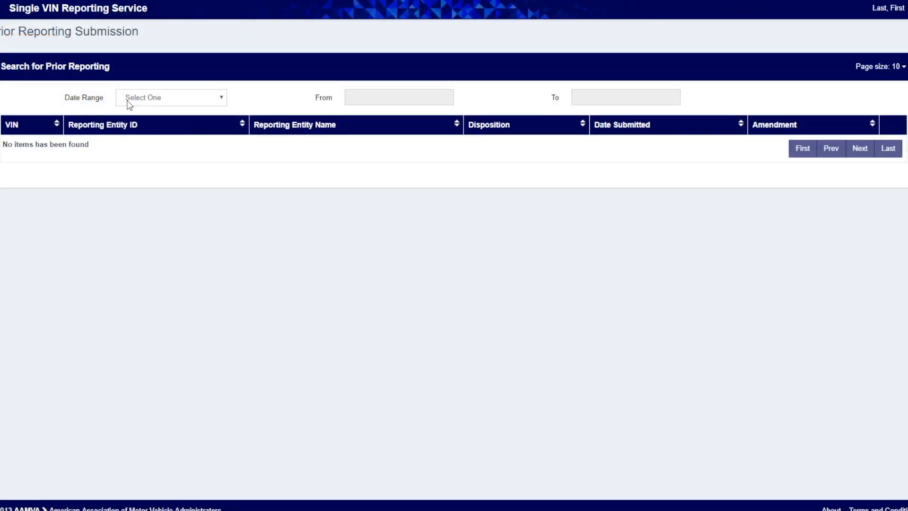
left_click(148, 103)
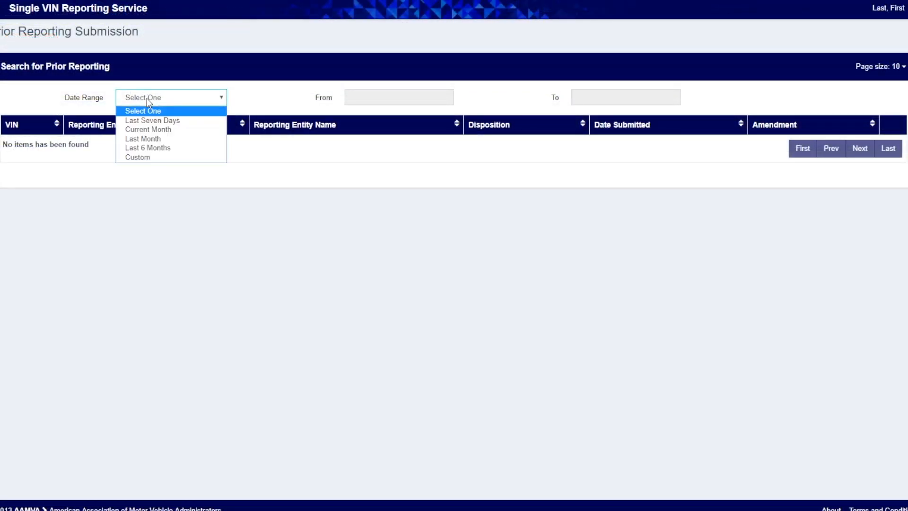
left_click(142, 148)
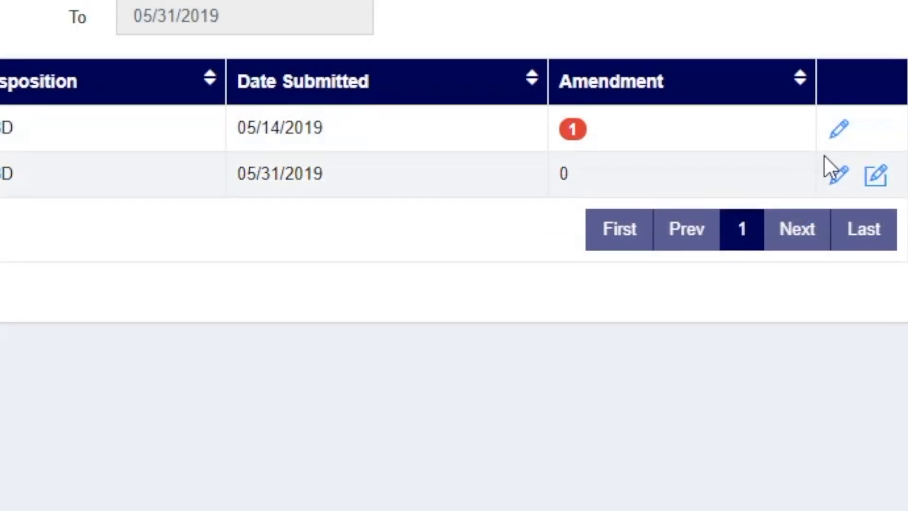
Try to change the vehicle disposition of the report submitted 05/31/2019 to SCRAP
left_click(878, 175)
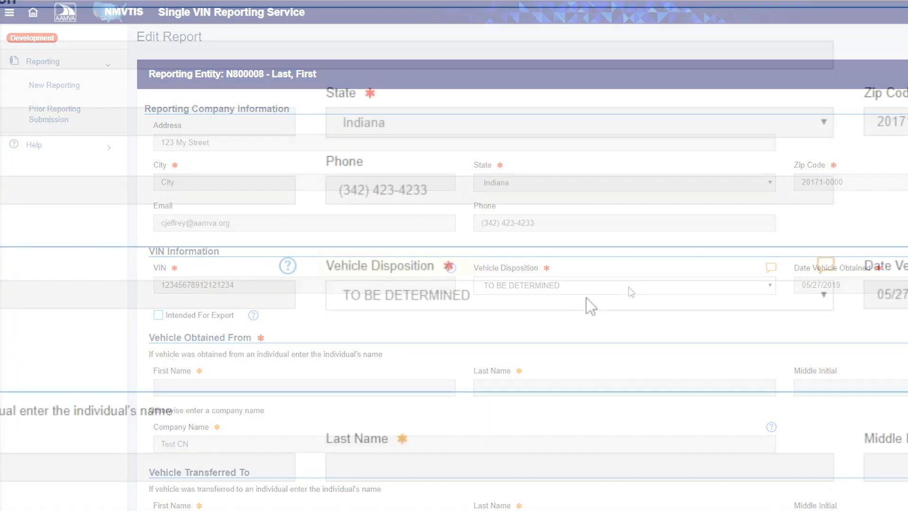
left_click(586, 297)
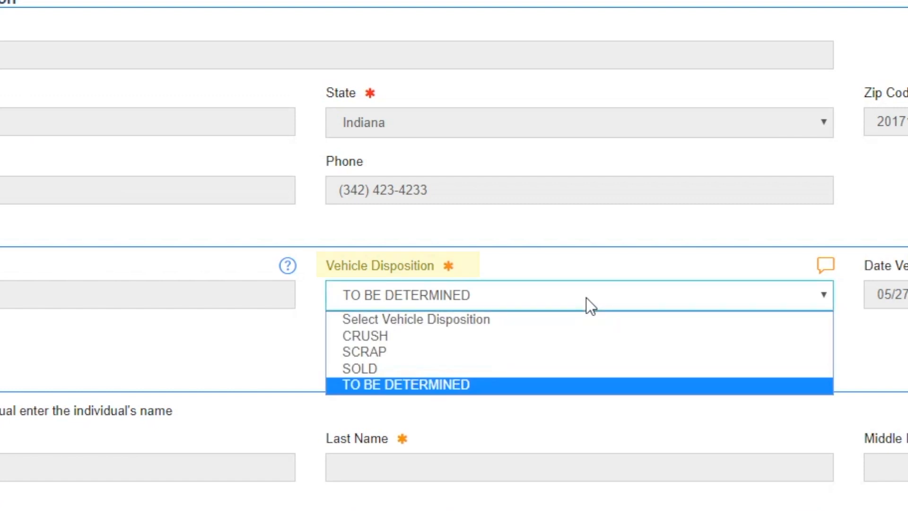
left_click(565, 352)
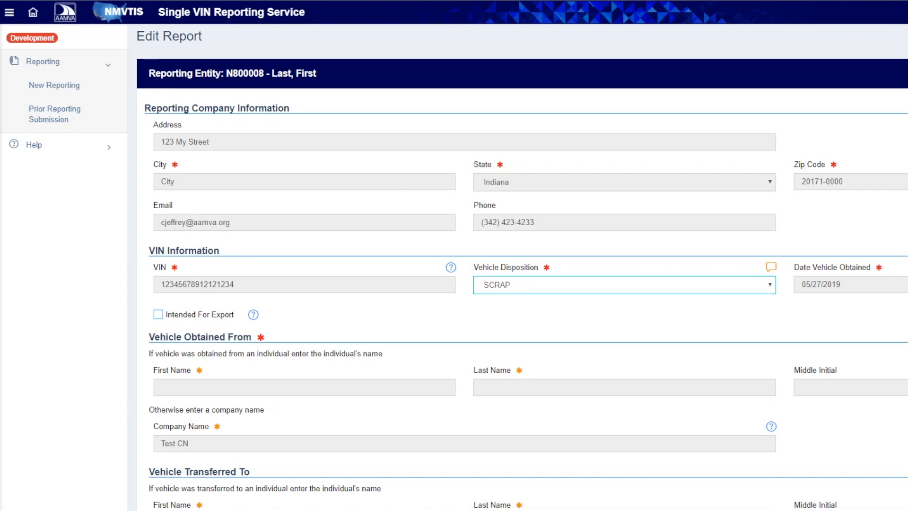
scroll(521, 267, "down", 3)
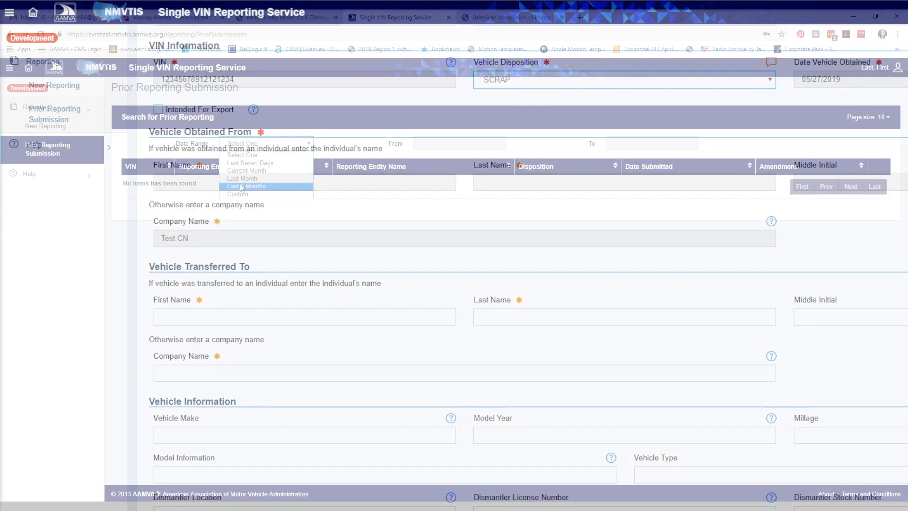
List the submissions from the last 6 months and update the 05/31/2019 report with the vehicle disposition SCRAP
left_click(242, 187)
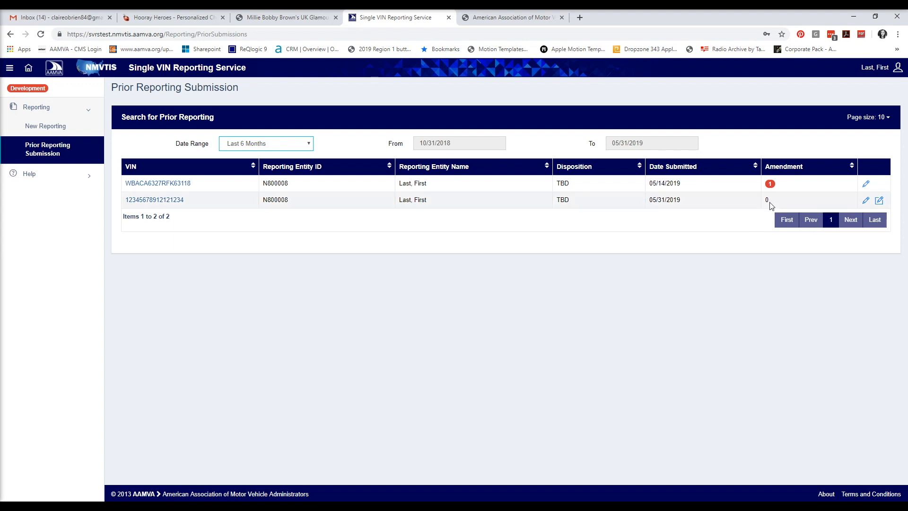
left_click(879, 201)
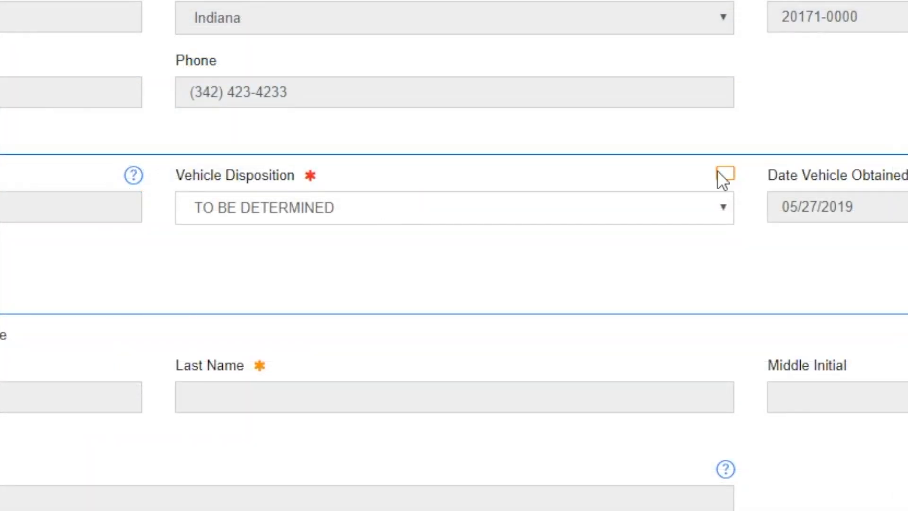
left_click(462, 211)
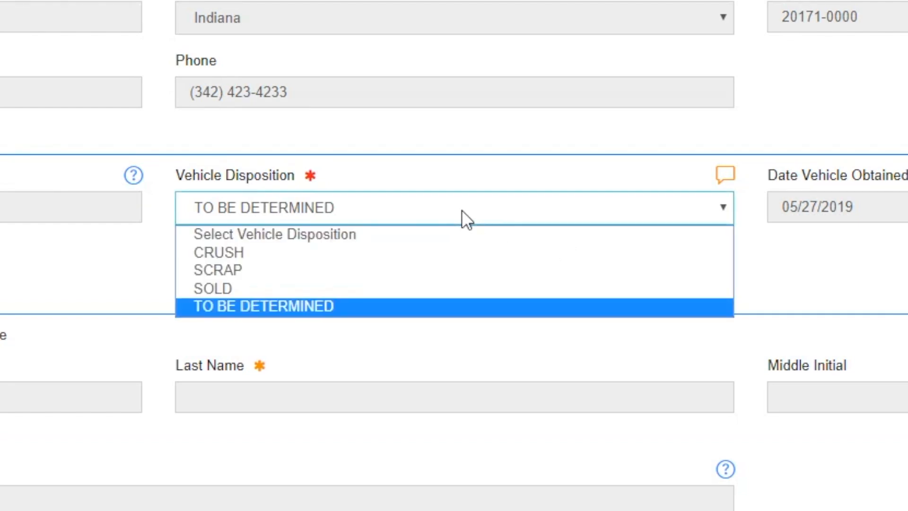
left_click(434, 269)
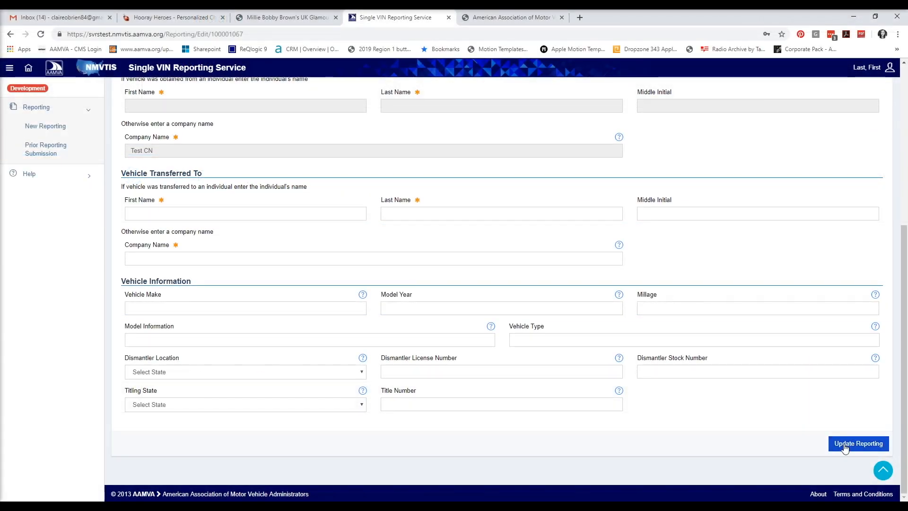
left_click(844, 445)
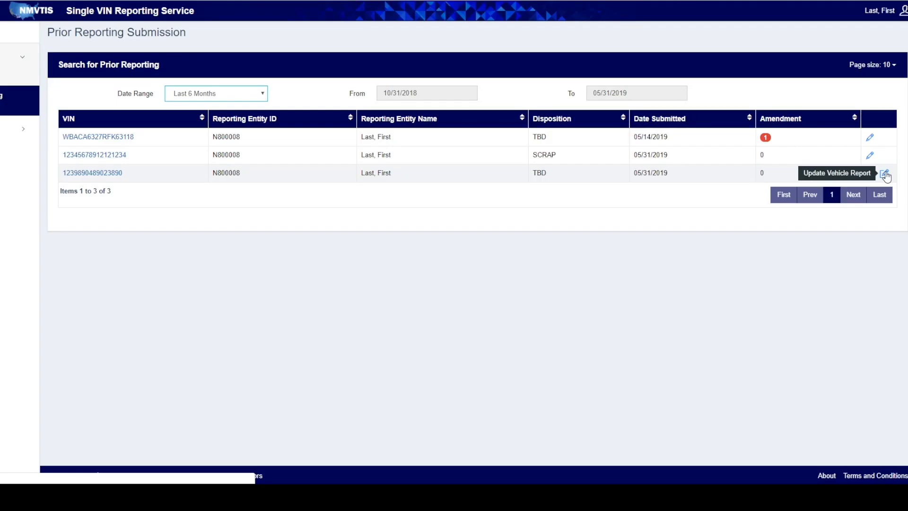
Update the TBD report for the vehicle obtained from Cars Inc with the disposition SOLD
left_click(884, 173)
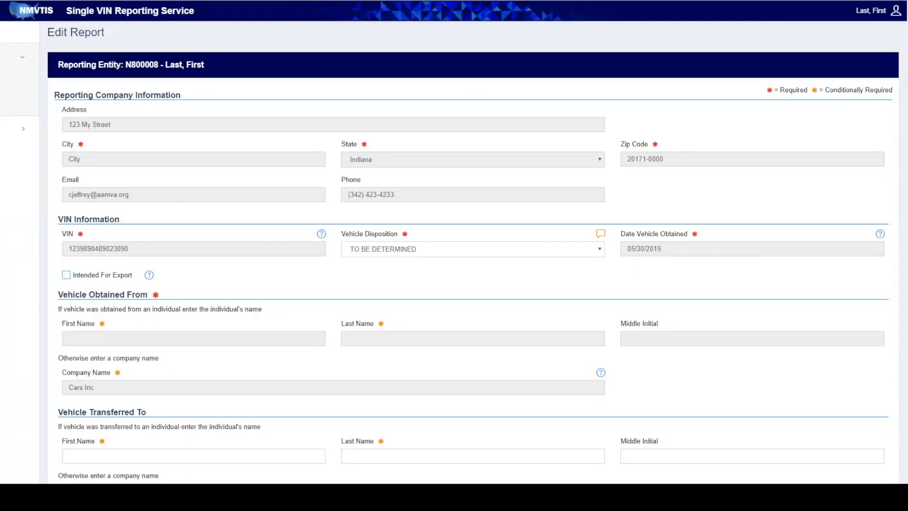
scroll(895, 330, "down", 6)
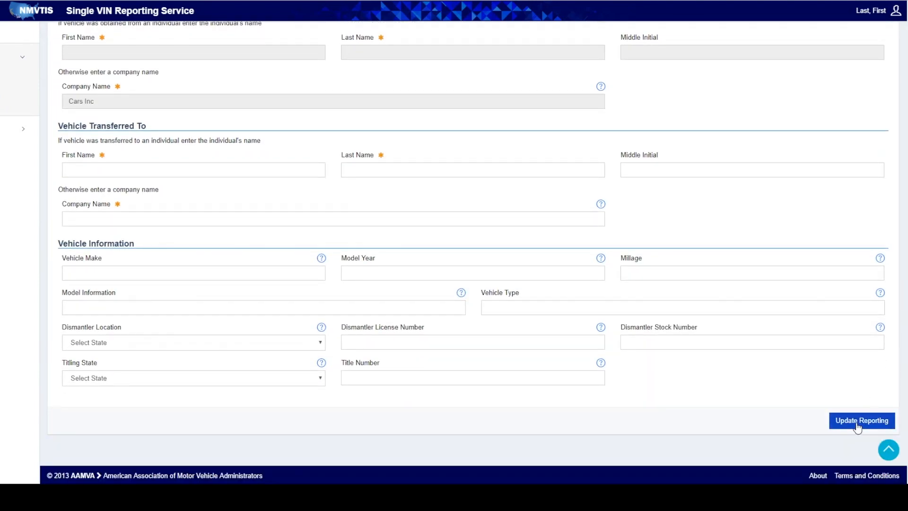
left_click(857, 422)
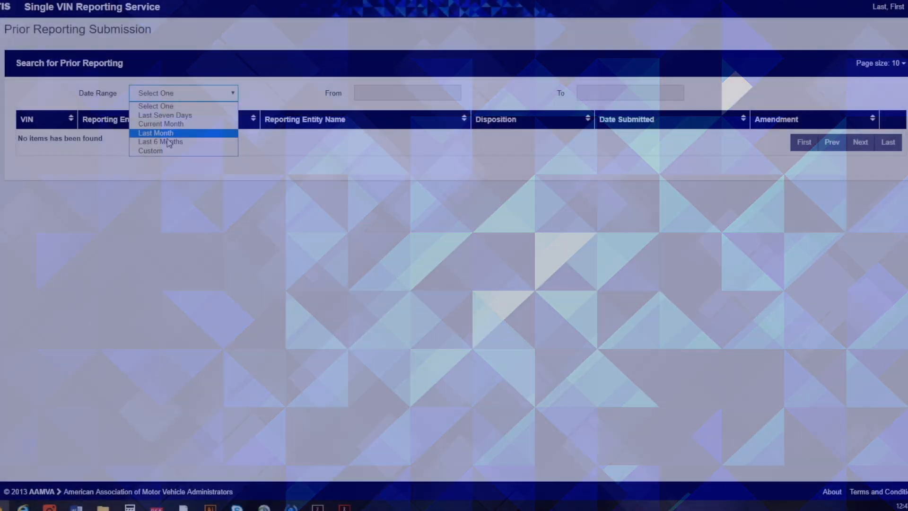
List the submissions from the last 6 months and update the TBD report submitted 06/03/2019 with the vehicle disposition SOLD
left_click(165, 142)
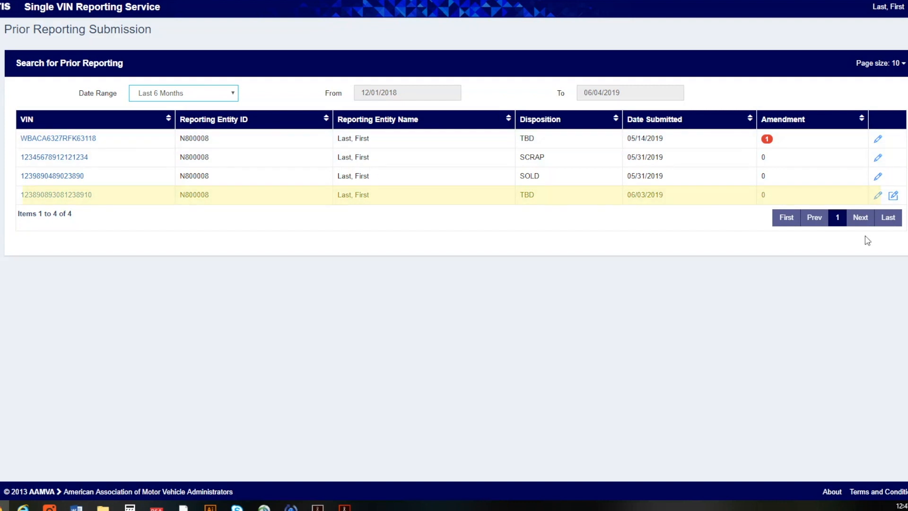
left_click(893, 197)
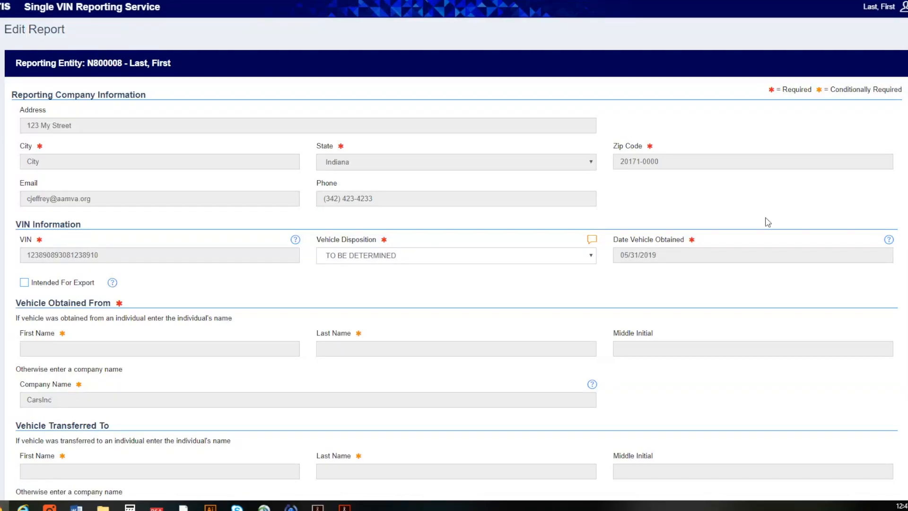
left_click(413, 261)
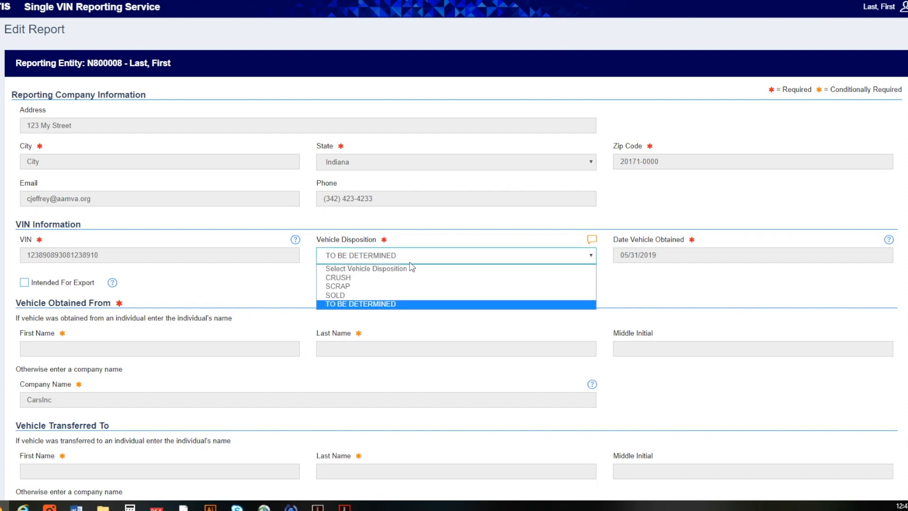
left_click(408, 294)
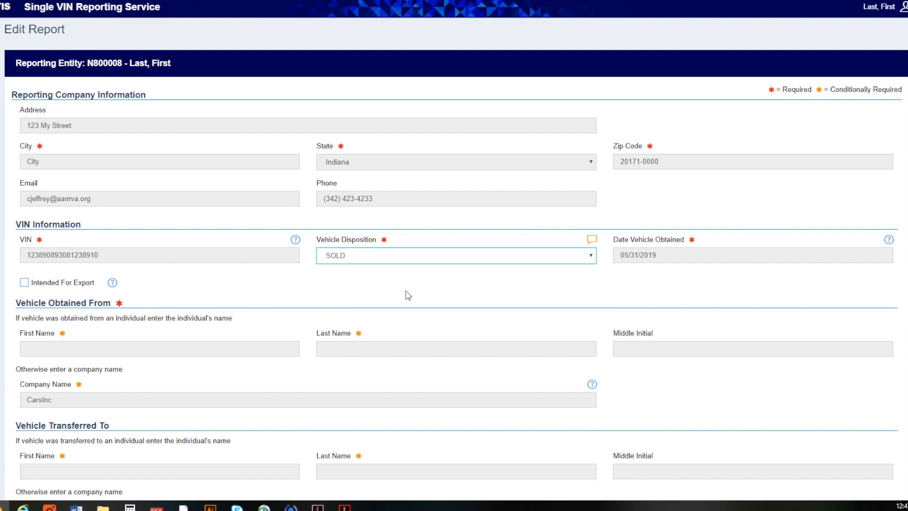
scroll(410, 297, "down", 6)
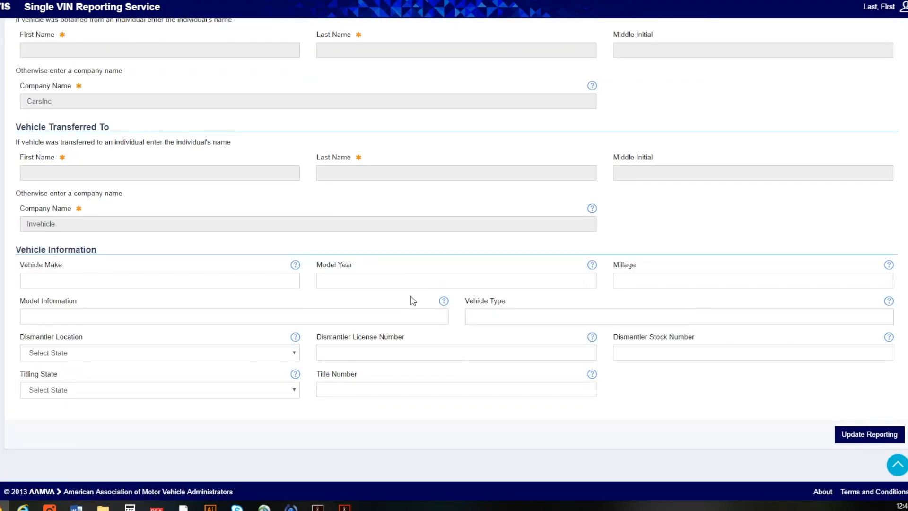
left_click(871, 436)
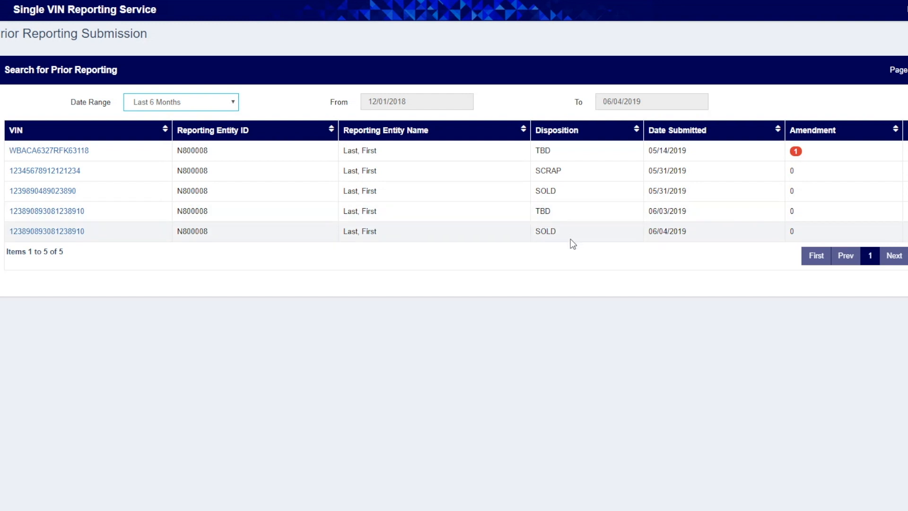
left_click(128, 210)
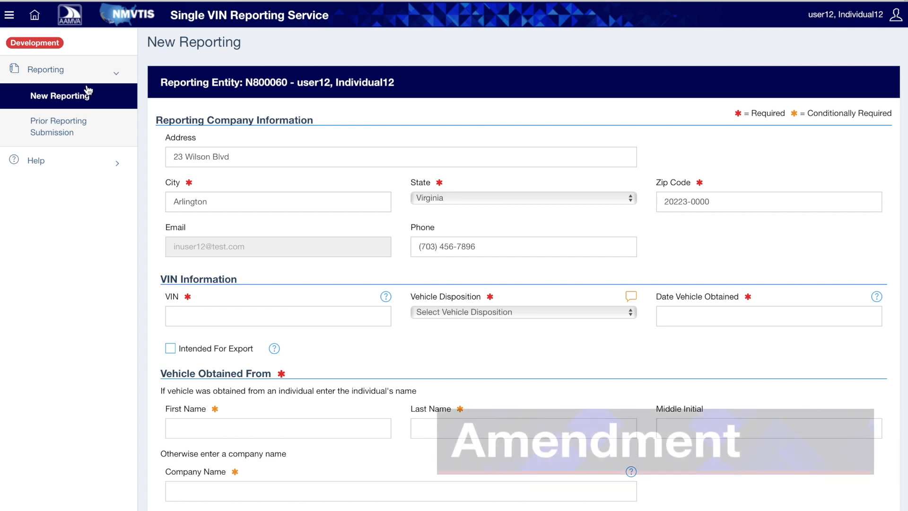
left_click(53, 71)
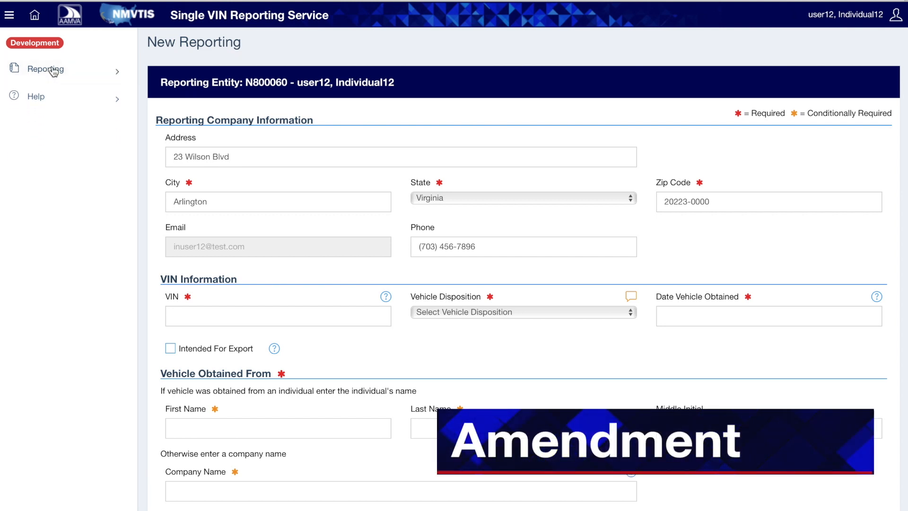
Return from the New Reporting form to the home page
left_click(52, 72)
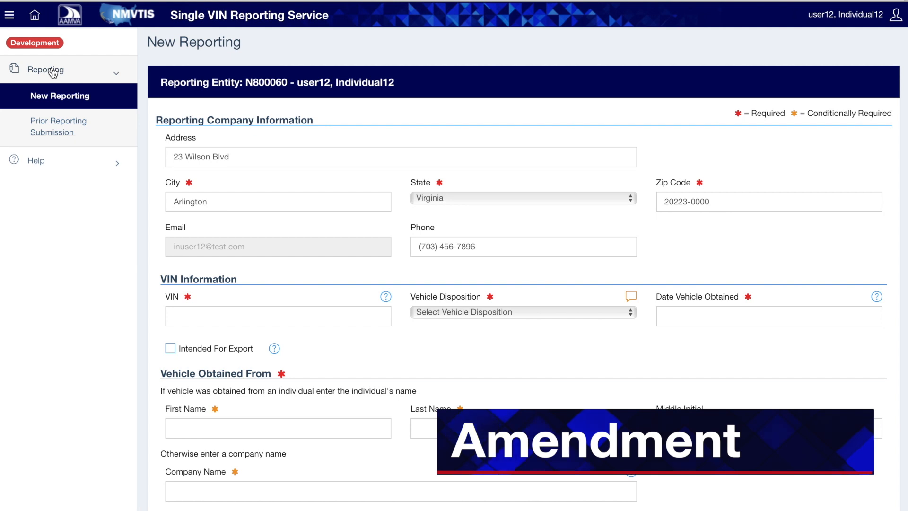
scroll(76, 108, "down", 3)
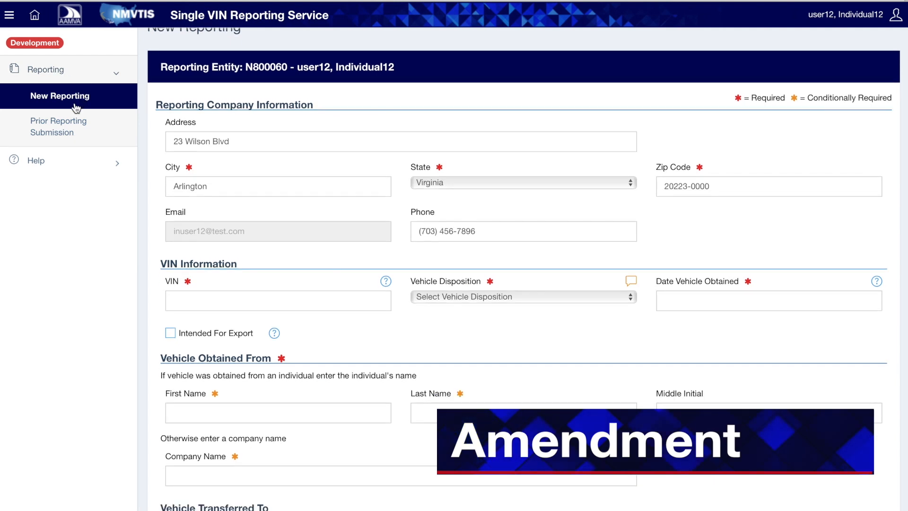
left_click(75, 108)
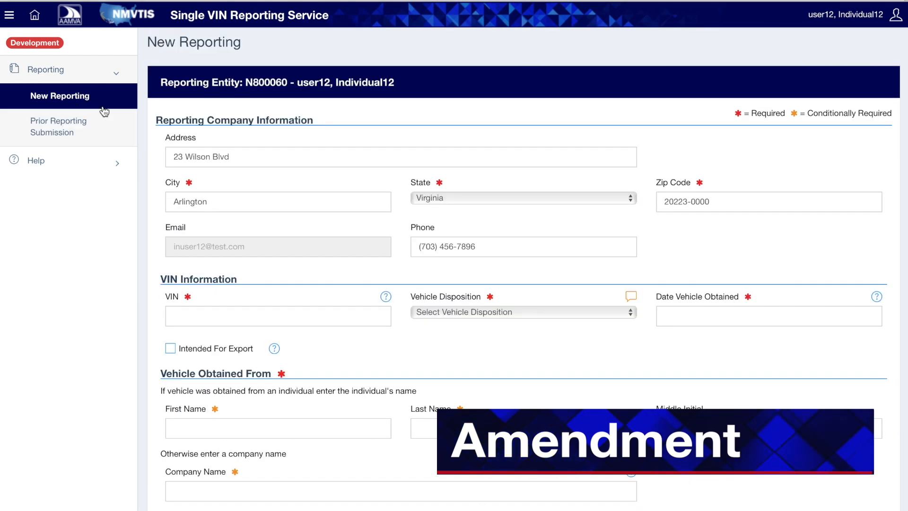
left_click(32, 23)
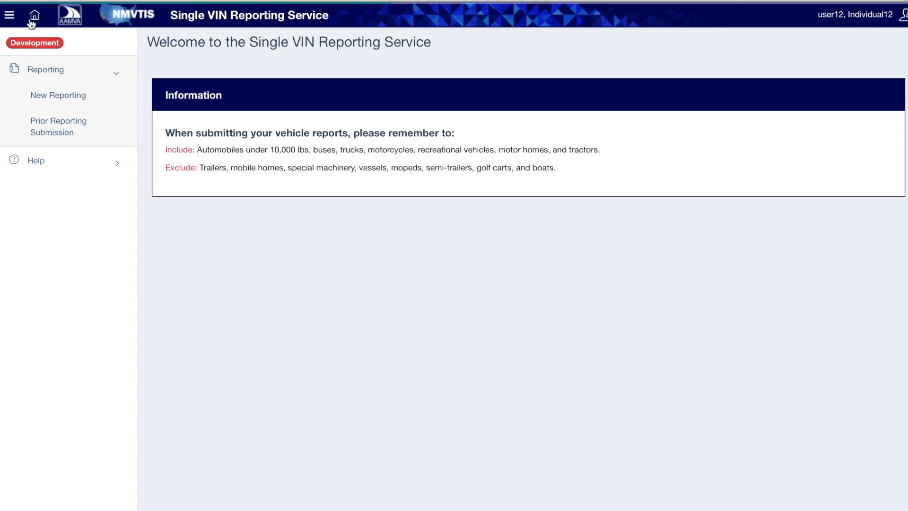
Open the prior reporting submissions and list those from the last seven days
left_click(46, 70)
left_click(48, 74)
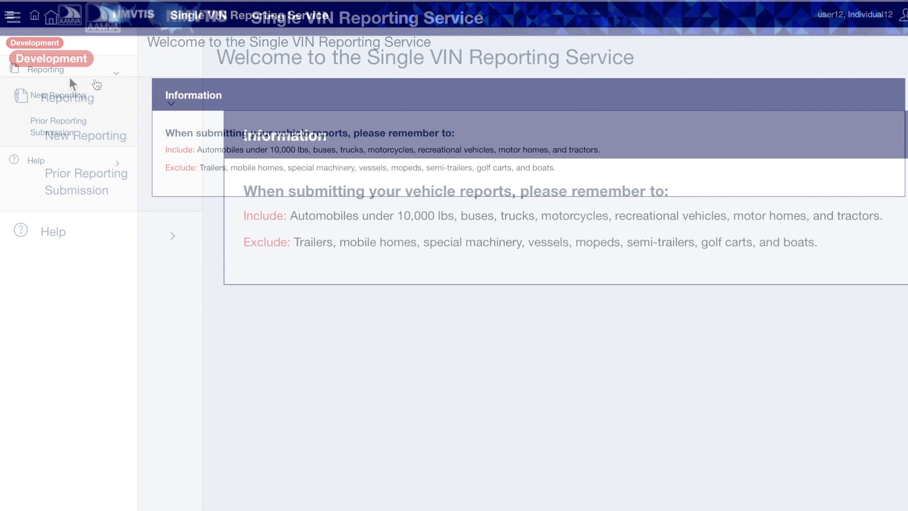
left_click(48, 72)
left_click(48, 72)
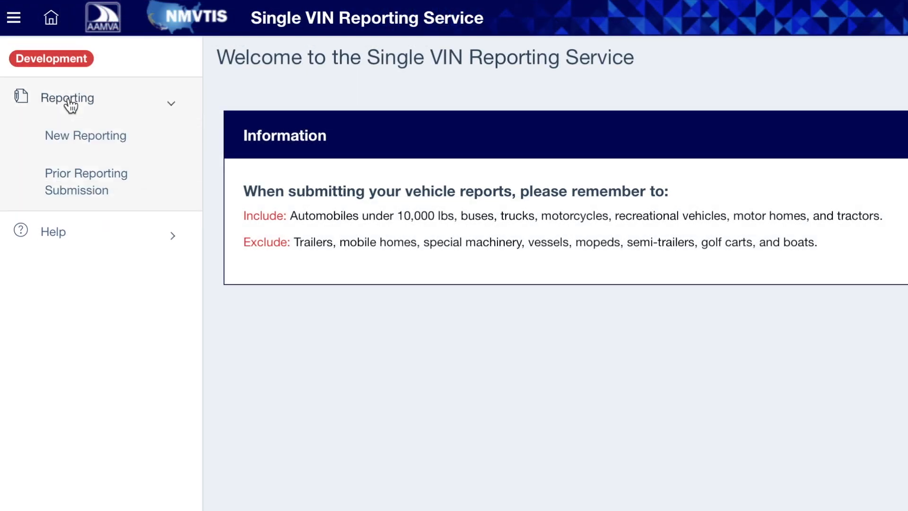
left_click(120, 171)
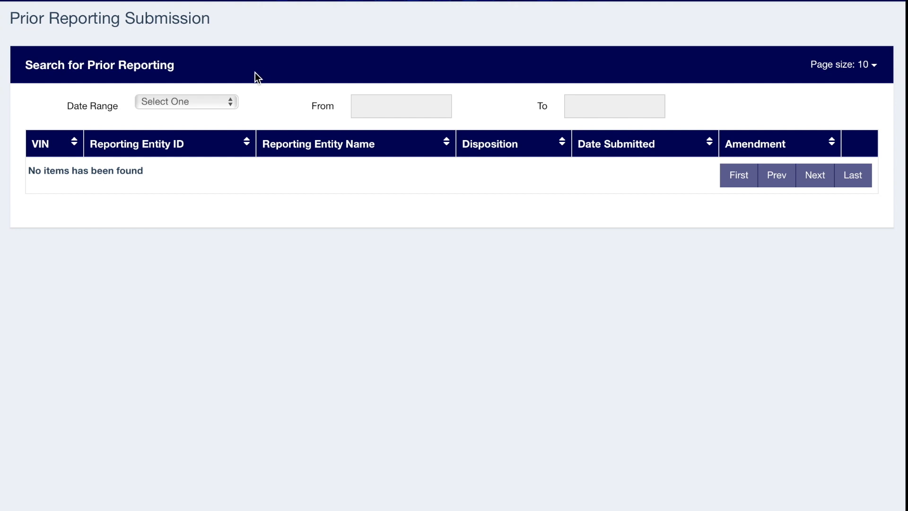
left_click(232, 101)
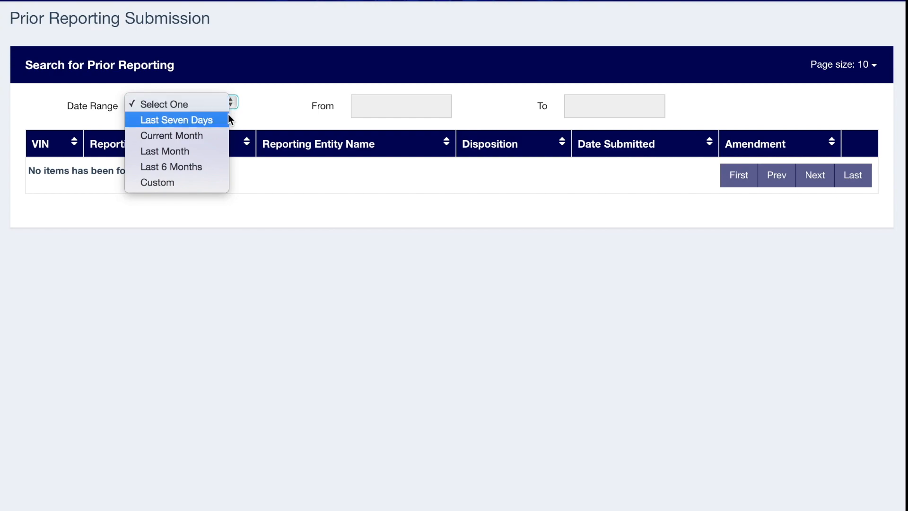
left_click(226, 120)
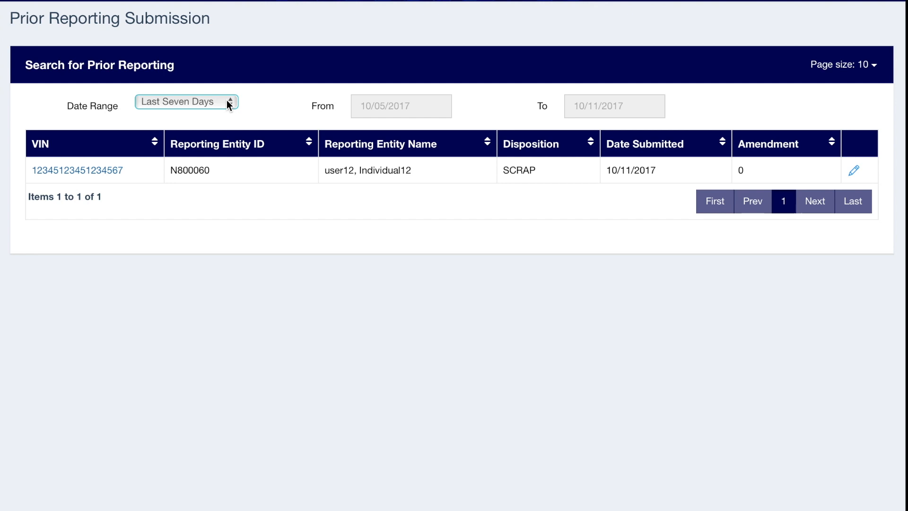
Try to search the prior submissions by a custom date range ending 9/11/2017
left_click(228, 104)
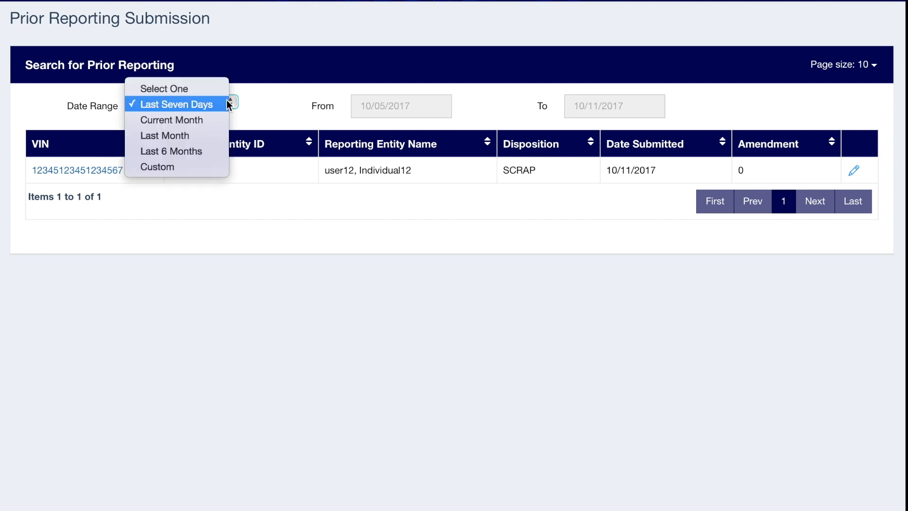
left_click(195, 166)
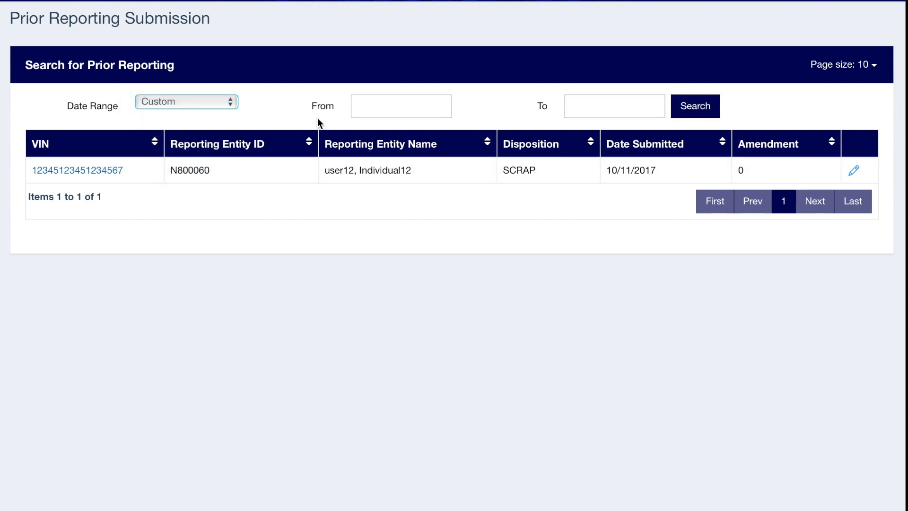
left_click(371, 107)
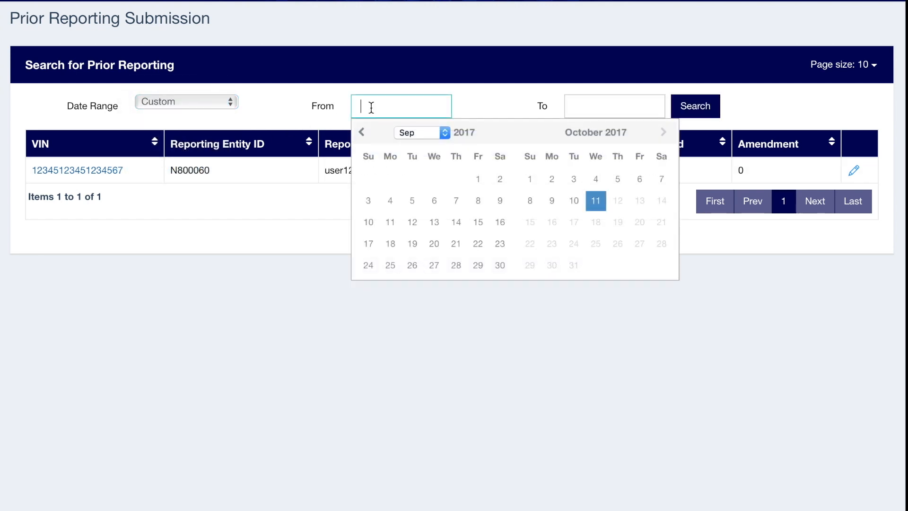
left_click(368, 201)
left_click(618, 97)
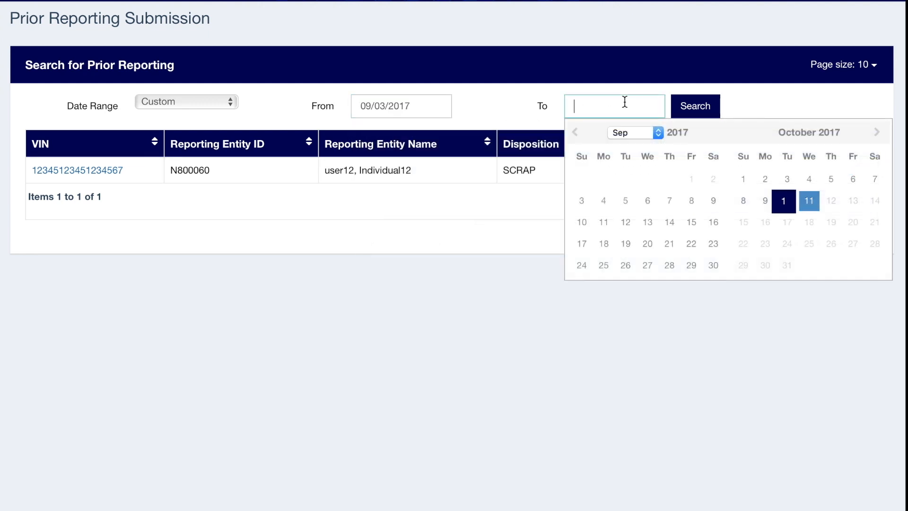
left_click(711, 268)
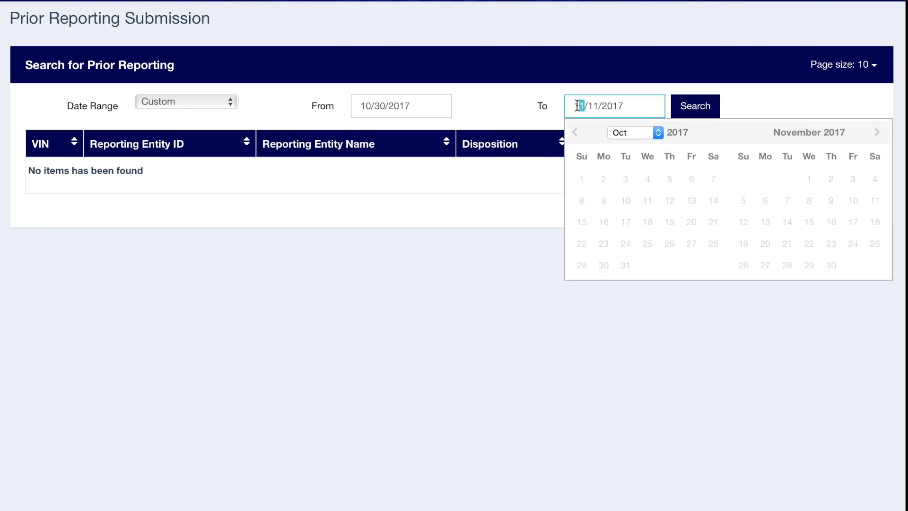
left_click_drag(577, 105, 575, 106)
type("9")
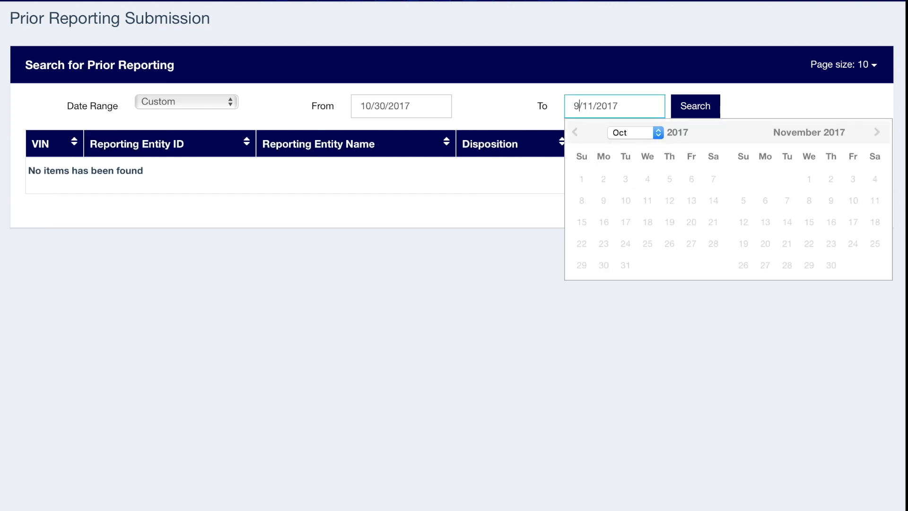
left_click(705, 109)
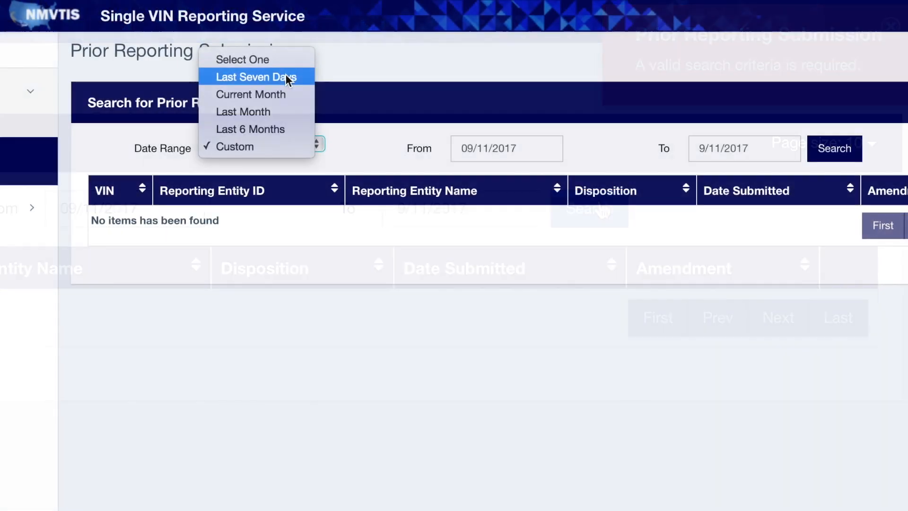
List the last seven days' submissions again and open the details of the report submitted 10/11/2017
left_click(286, 75)
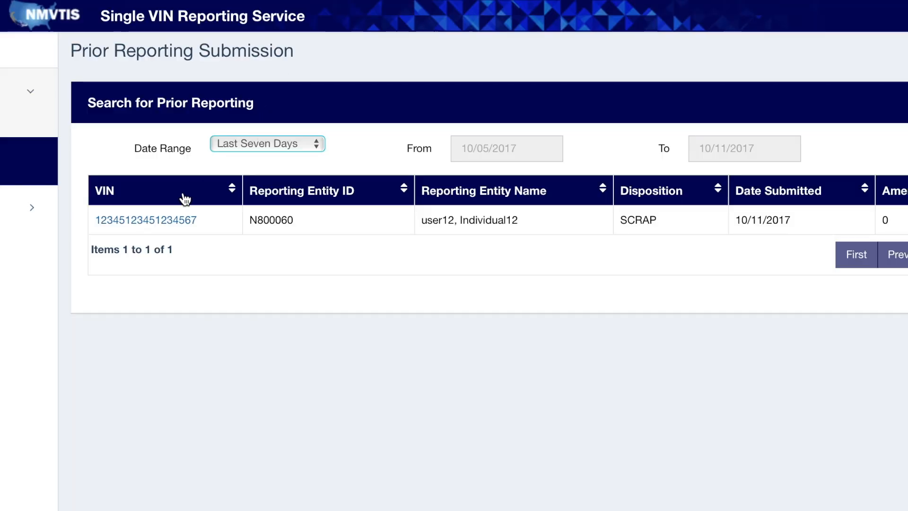
left_click(175, 222)
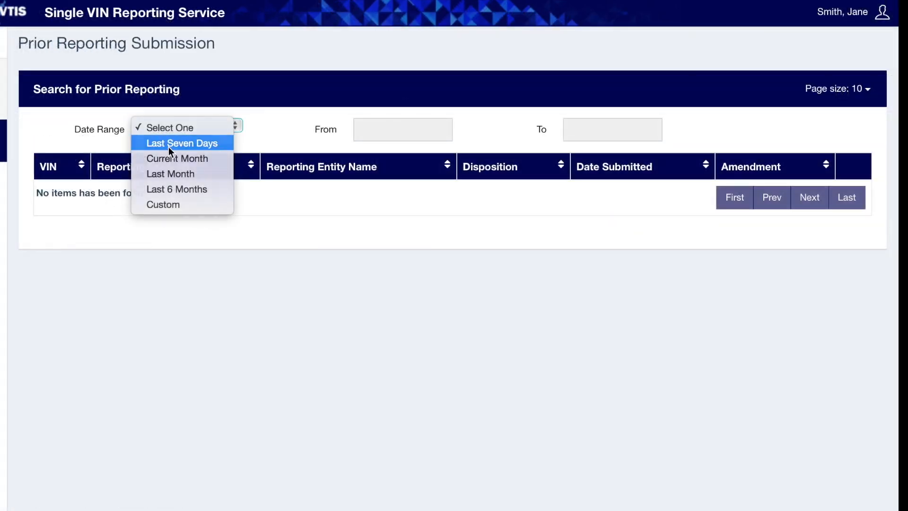
List the last seven days' submissions and fill in a certified amendment for the unamended 10/12/2017 report, commenting "VIN Reported in error - typo."
left_click(169, 146)
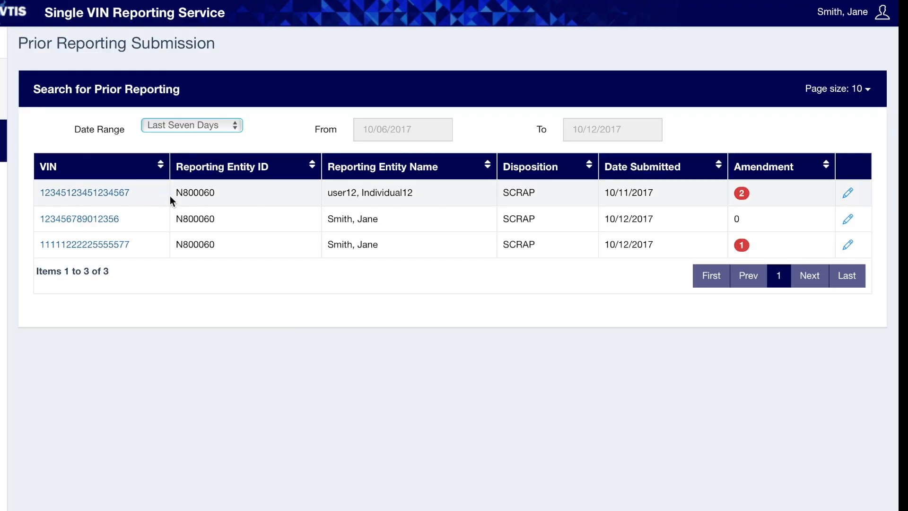
left_click(847, 220)
left_click(383, 316)
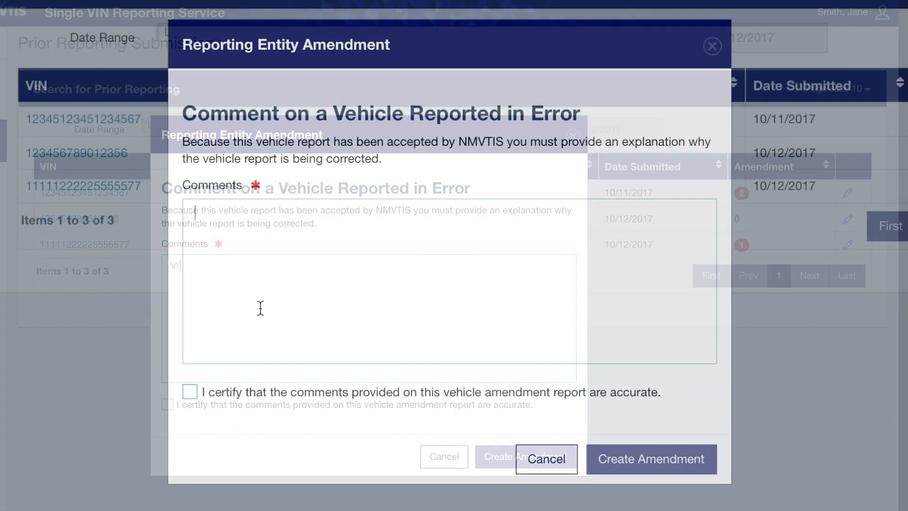
type("VIN ")
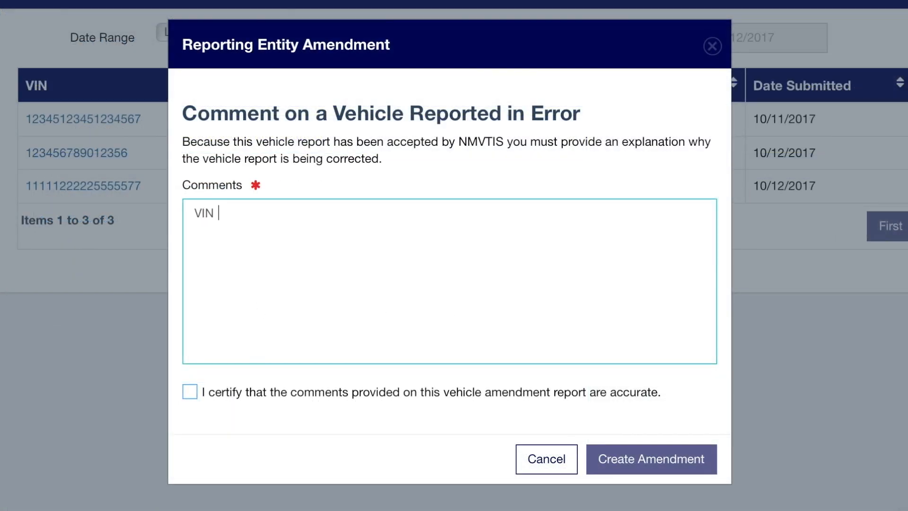
type("Reported in error - ")
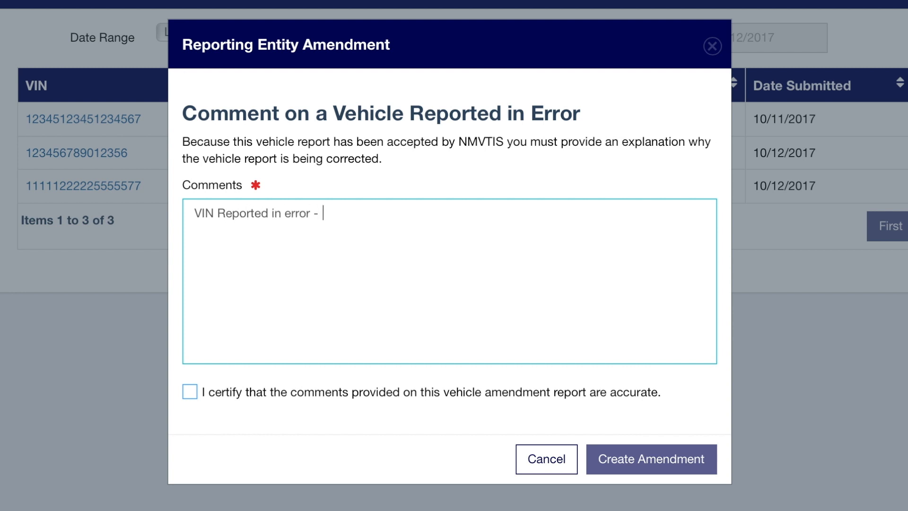
type("typo.")
left_click(192, 394)
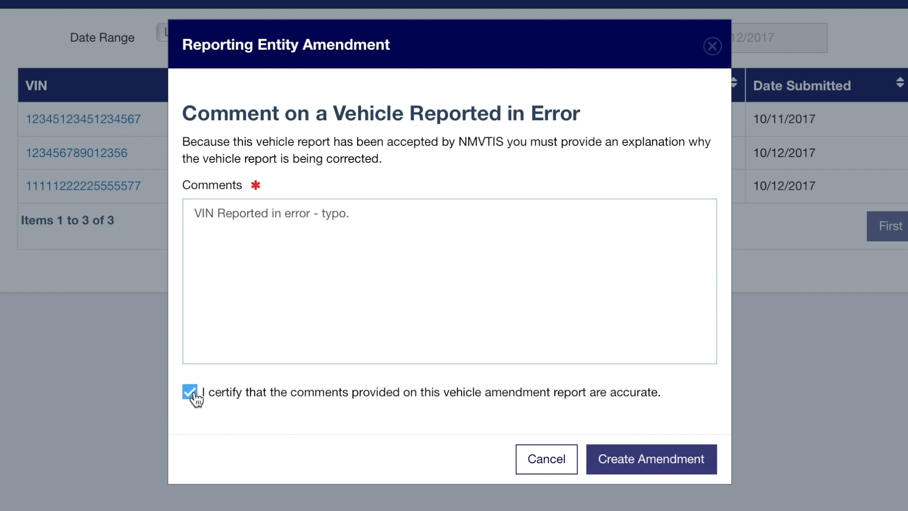
left_click(637, 461)
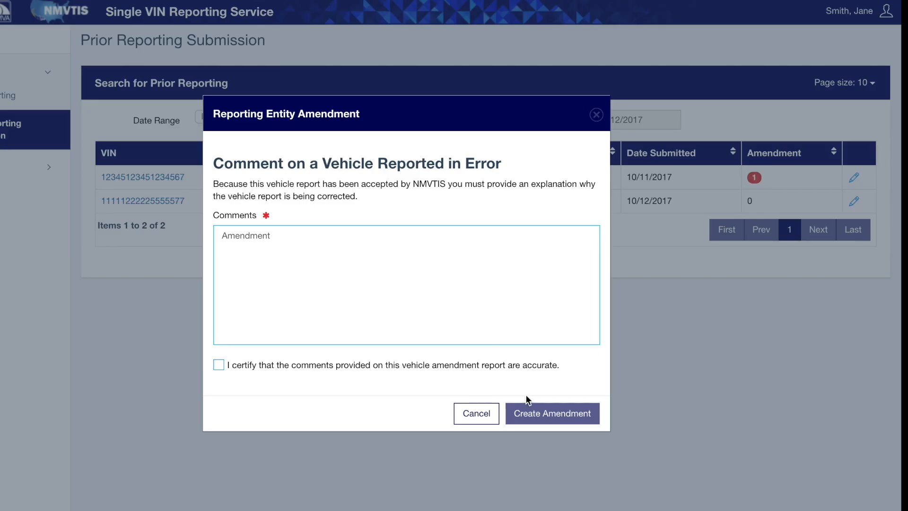
left_click(488, 417)
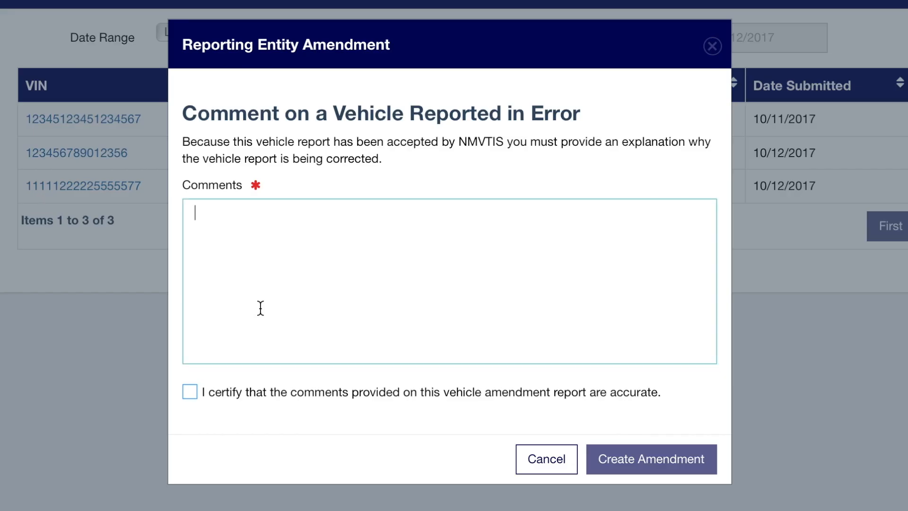
Create the amendment with the comment "VIN Reported in error - typo.", certify its accuracy and dismiss the notification
type("VIN Rep")
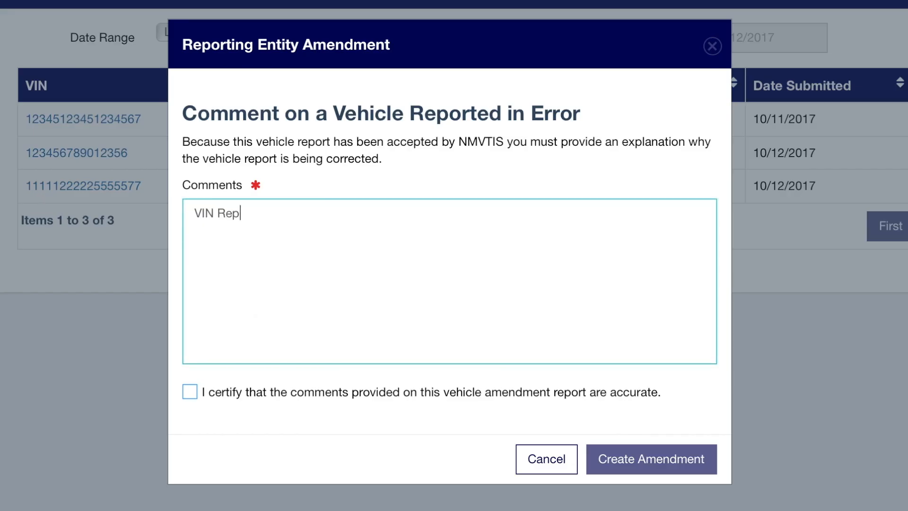
type("orted in error")
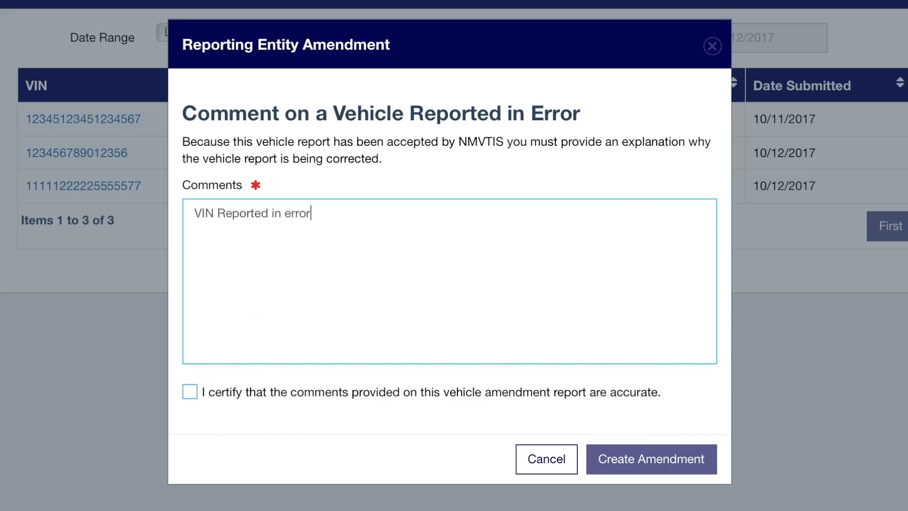
type(" - typo.")
left_click(190, 392)
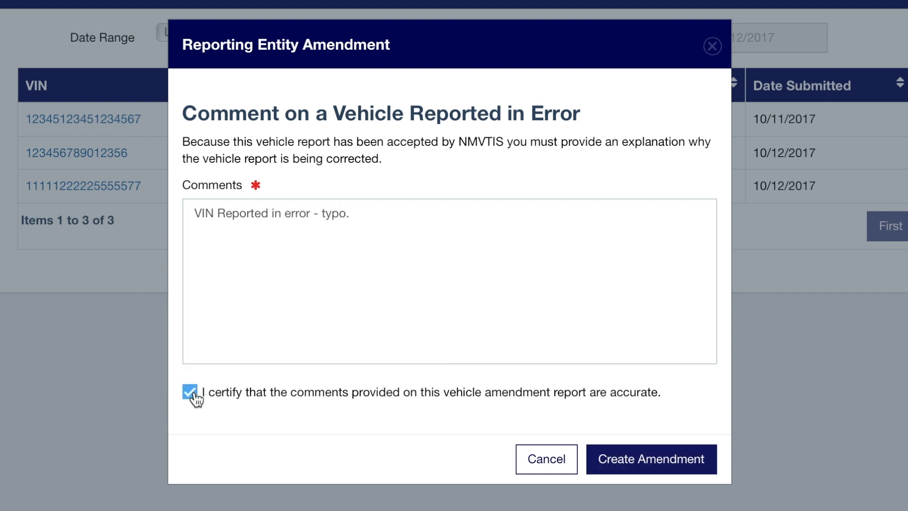
left_click(637, 463)
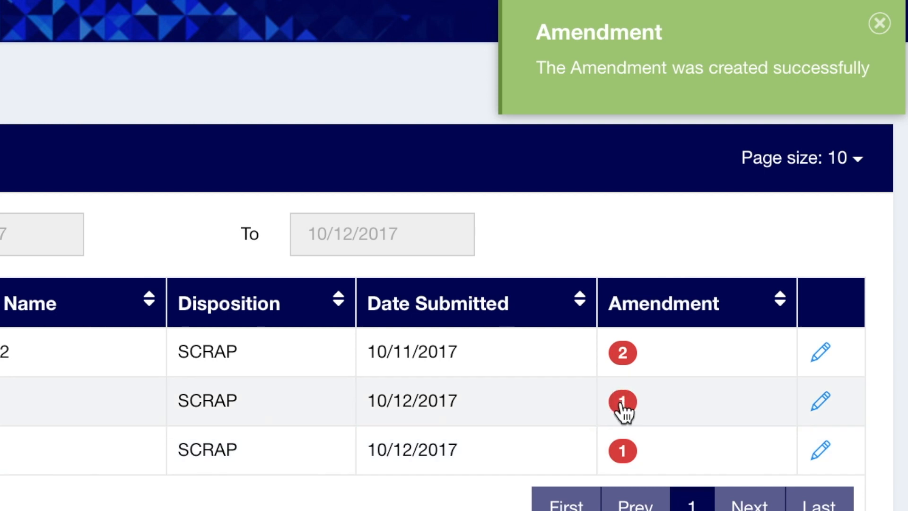
left_click(881, 25)
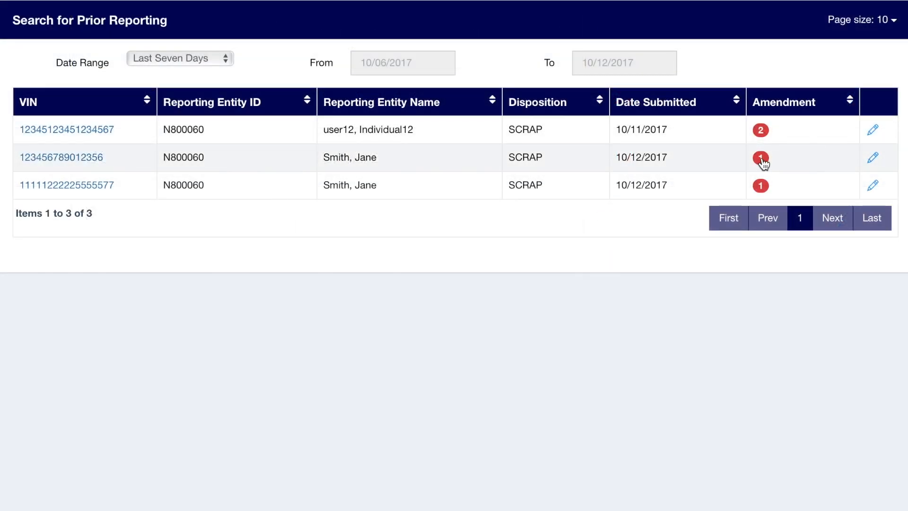
Review the newly amended report's amendment history, its detailed submission information and the amendments listed from there
left_click(762, 159)
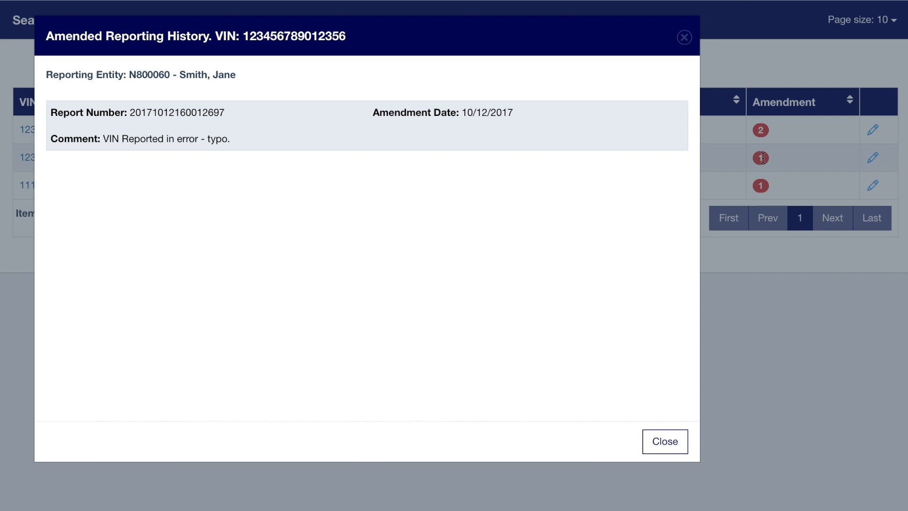
left_click(665, 441)
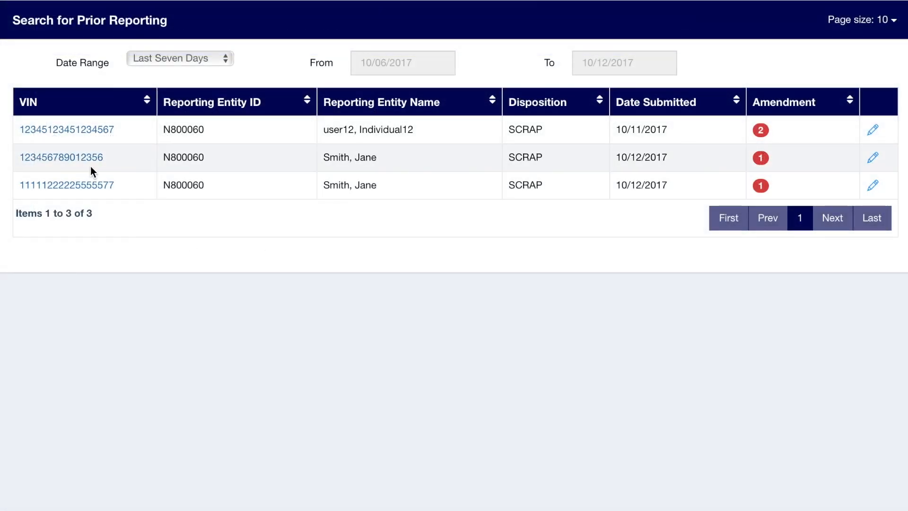
left_click(90, 160)
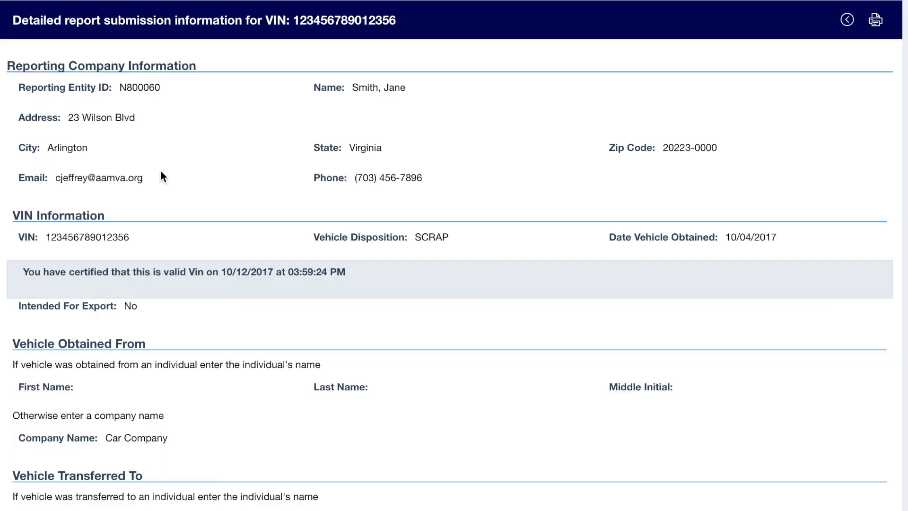
scroll(226, 189, "down", 7)
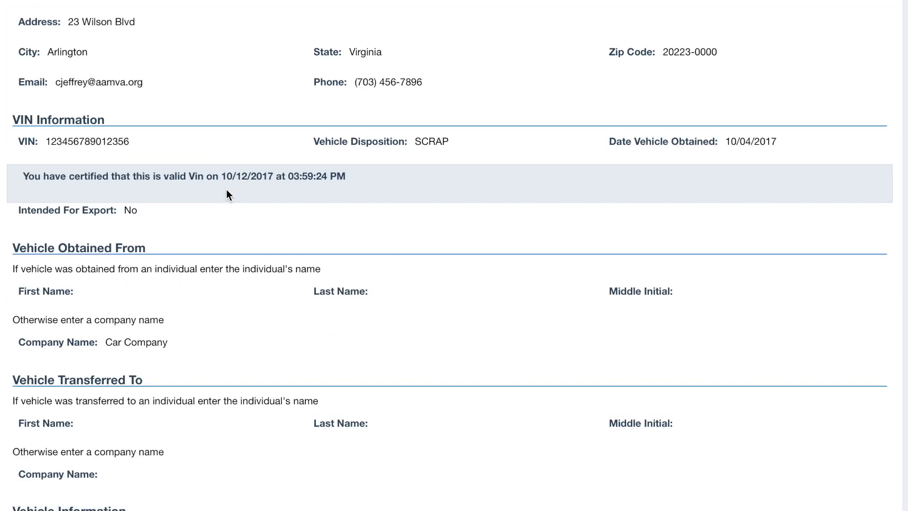
scroll(226, 190, "down", 1)
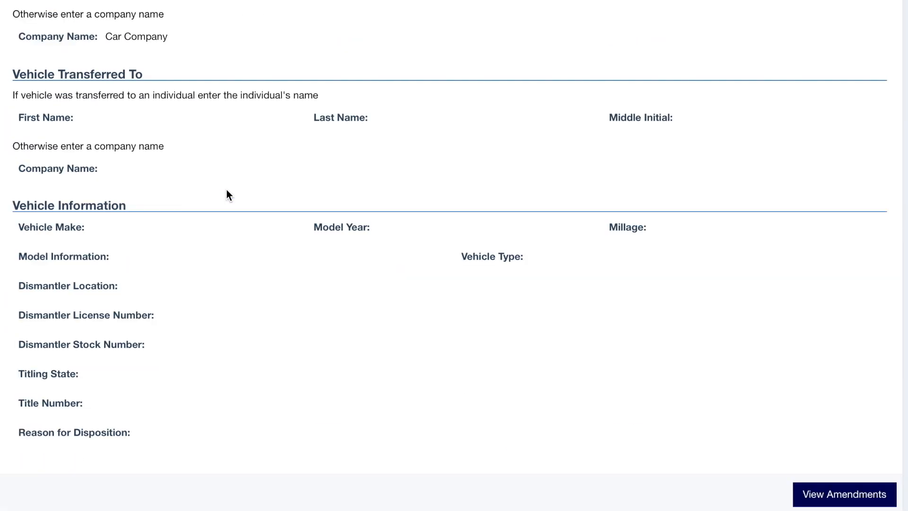
left_click(813, 496)
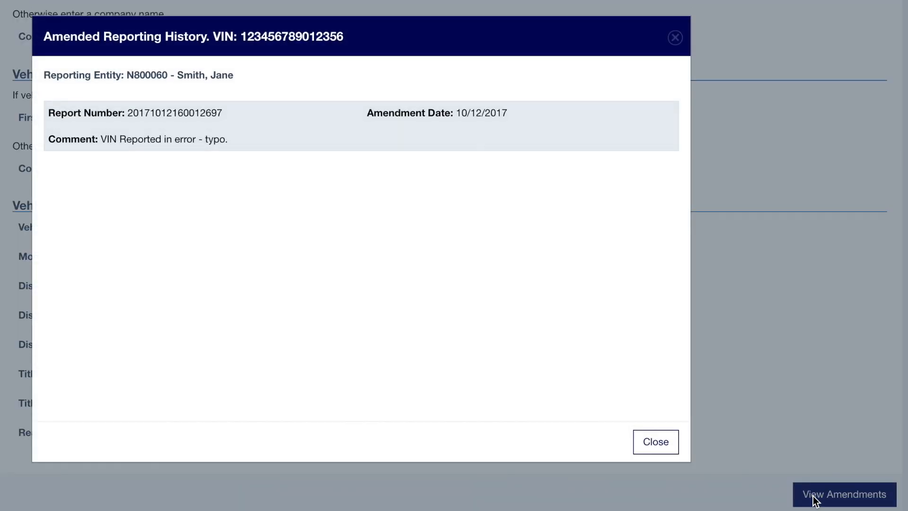